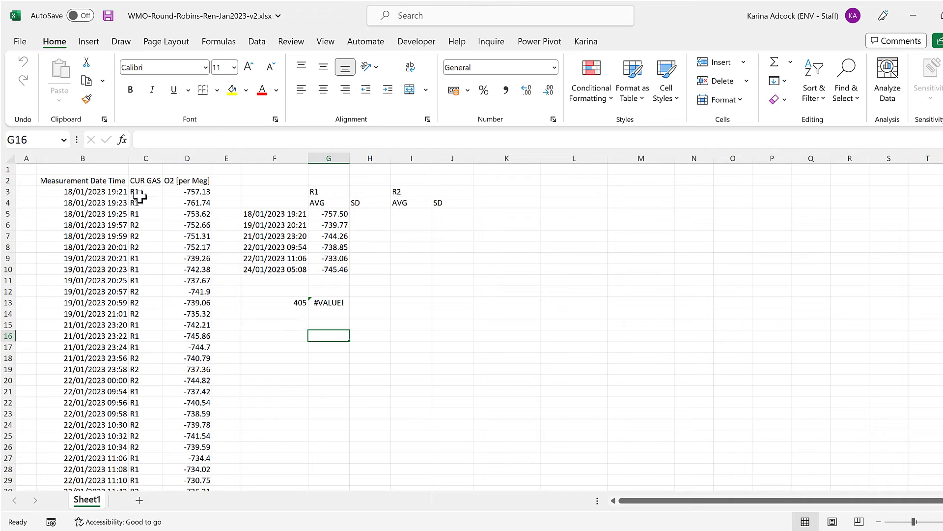
# - In column C, replace every R1 with a light orange (peach) fill format via Replace All
pyautogui.moveTo(140, 196); pyautogui.dragTo(141, 465)
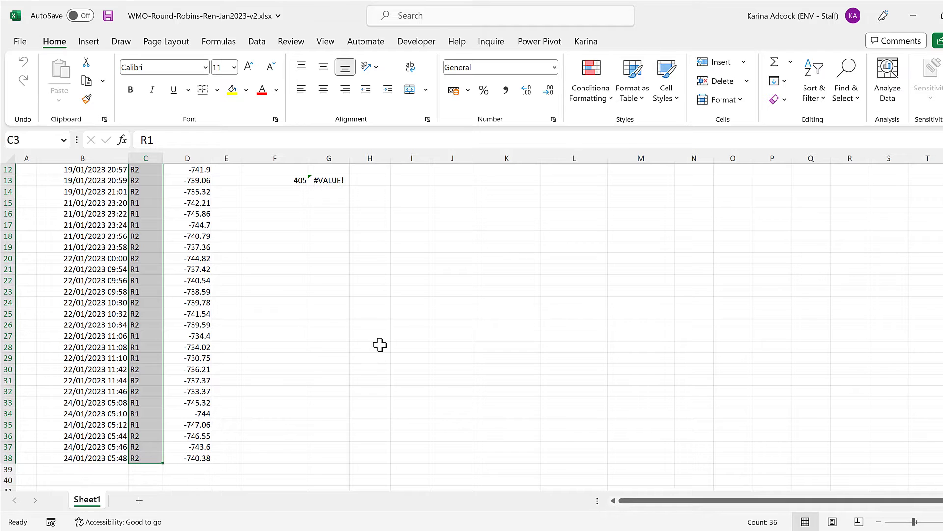
pyautogui.scroll(4, 270, 230)
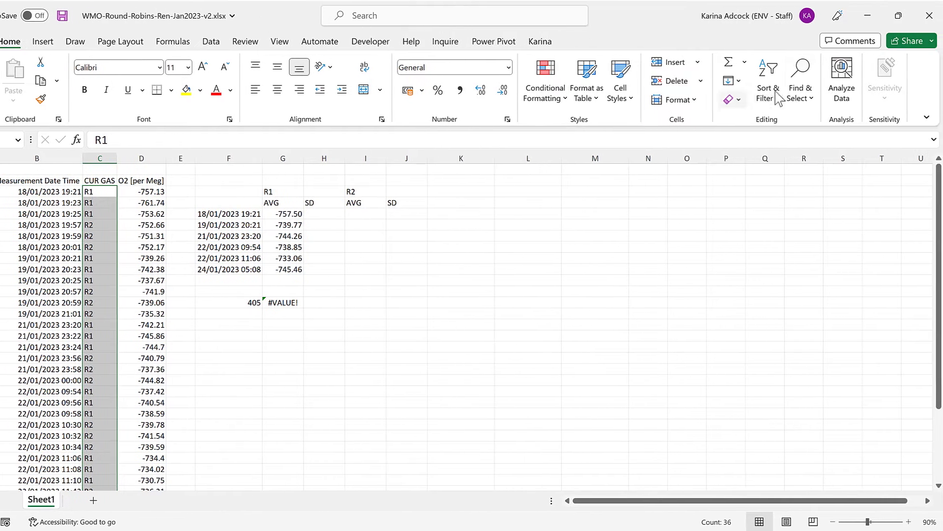
pyautogui.click(846, 91)
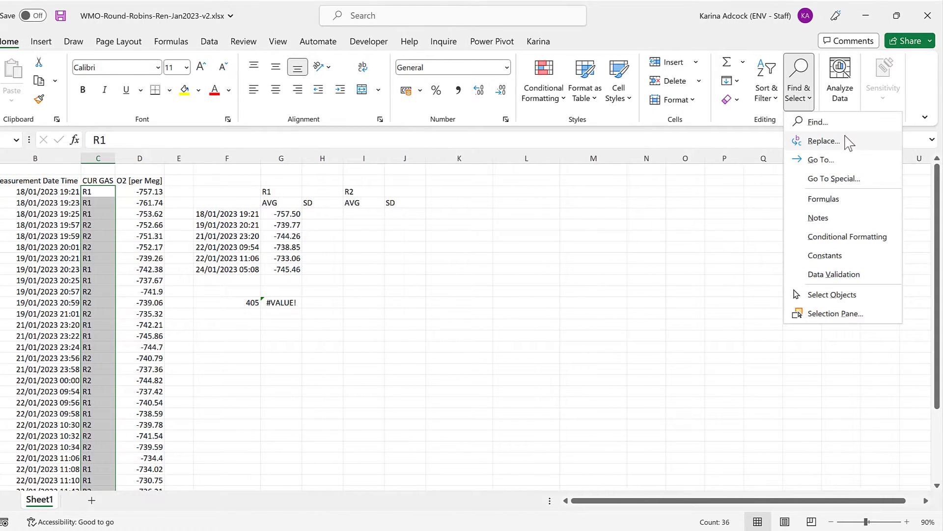
pyautogui.click(831, 141)
pyautogui.moveTo(570, 255); pyautogui.dragTo(310, 193)
pyautogui.write('R1')
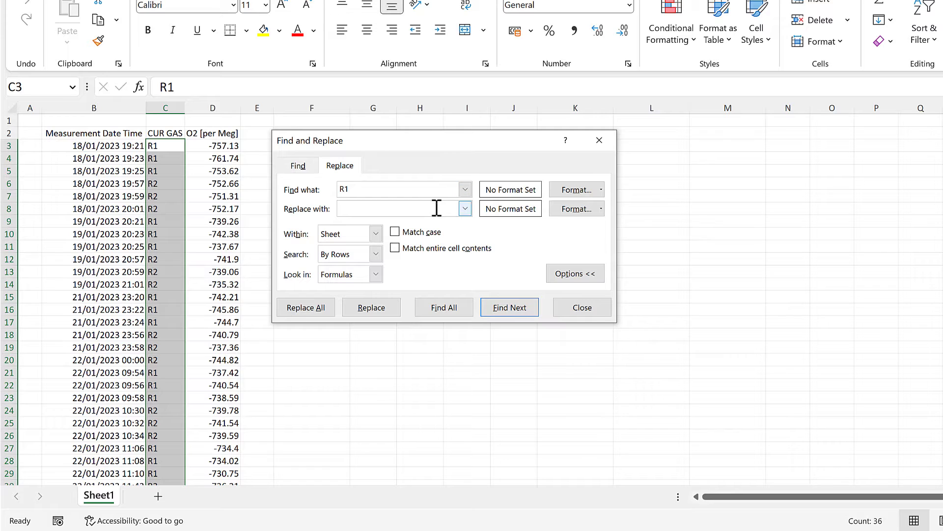
pyautogui.click(575, 212)
pyautogui.click(724, 103)
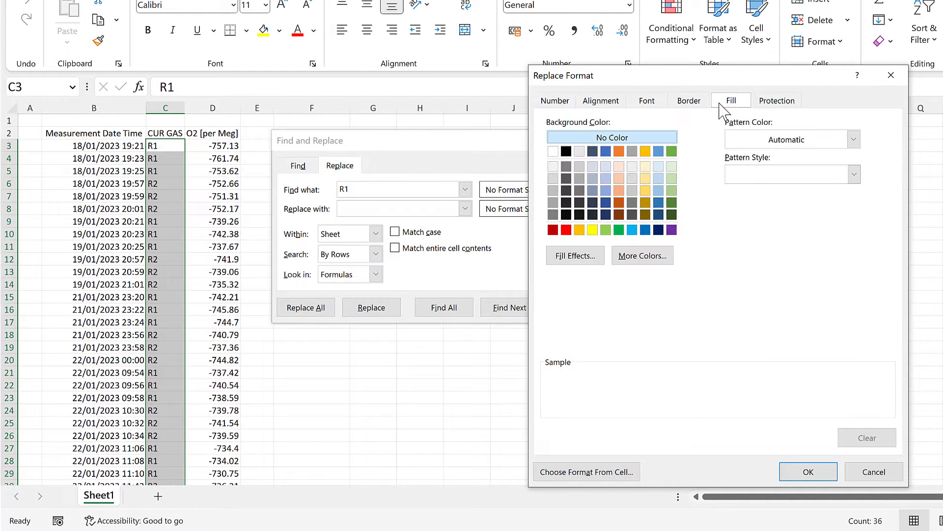
pyautogui.click(620, 190)
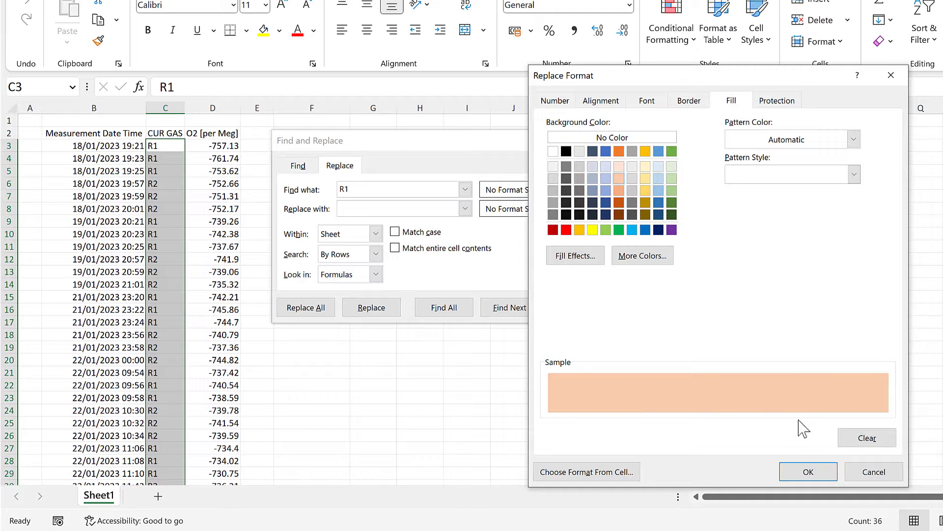
pyautogui.click(806, 473)
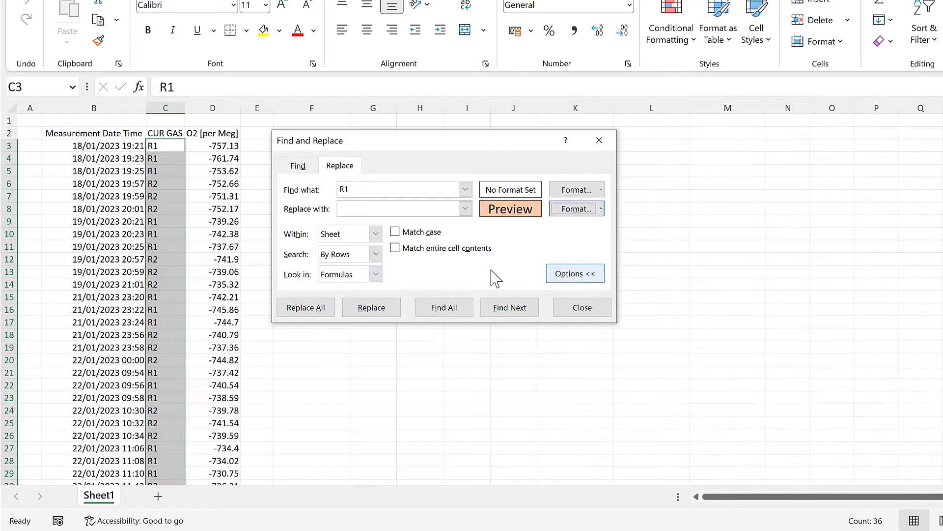
pyautogui.click(306, 316)
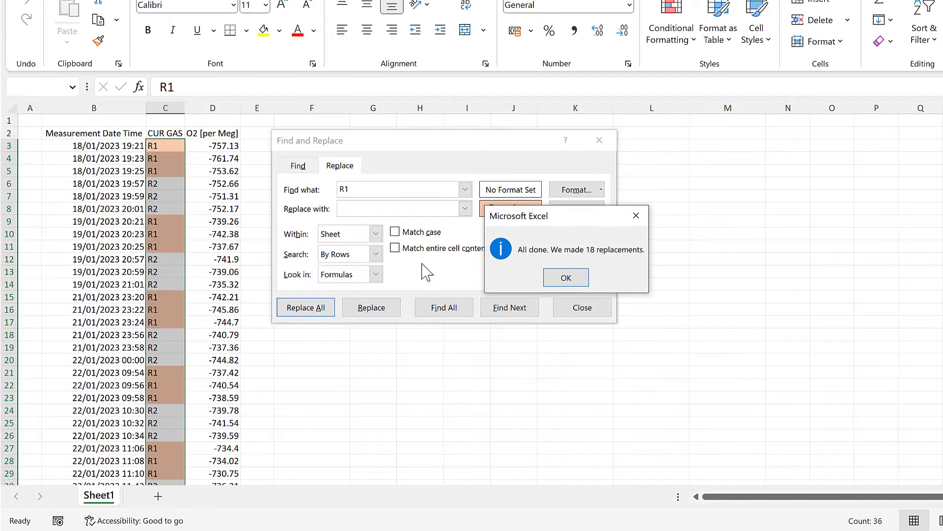
pyautogui.click(566, 278)
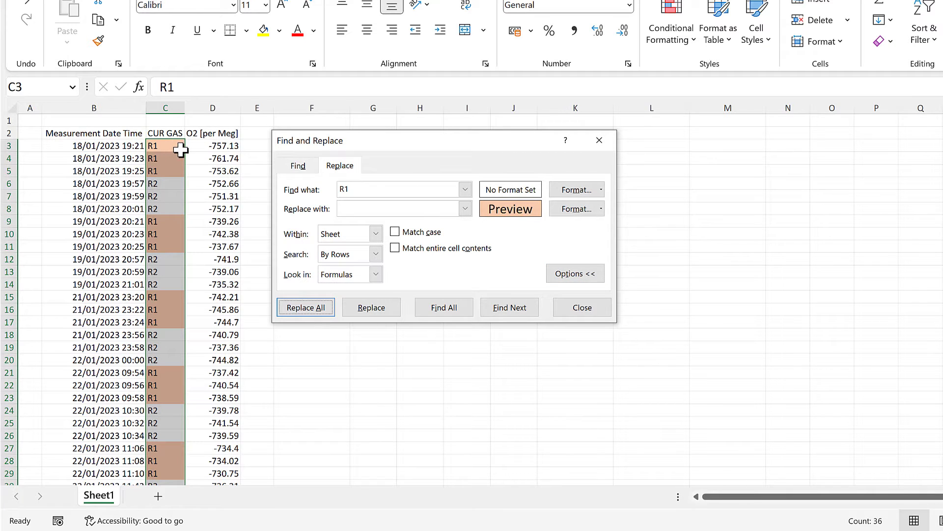
# - Replace every R2 in CUR GAS with a light green fill format, then close Find and Replace
pyautogui.click(368, 189)
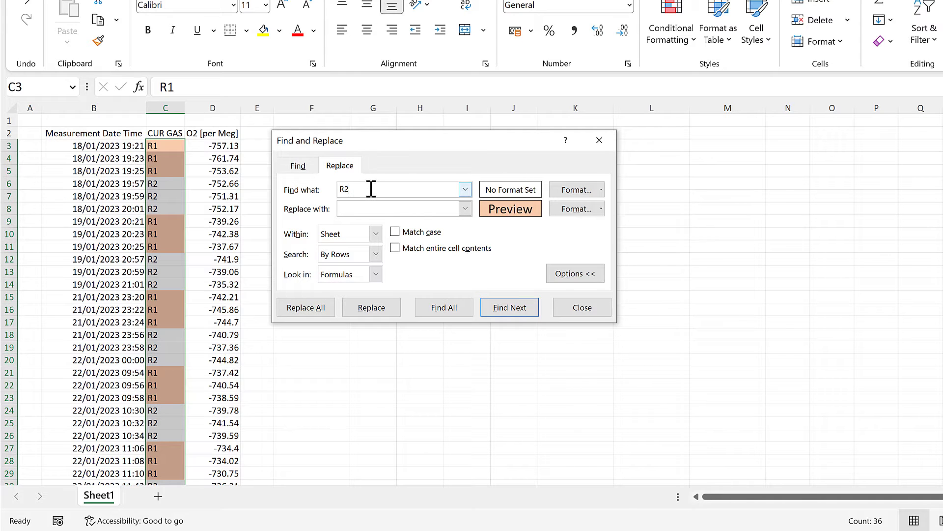
pyautogui.click(571, 211)
pyautogui.click(671, 178)
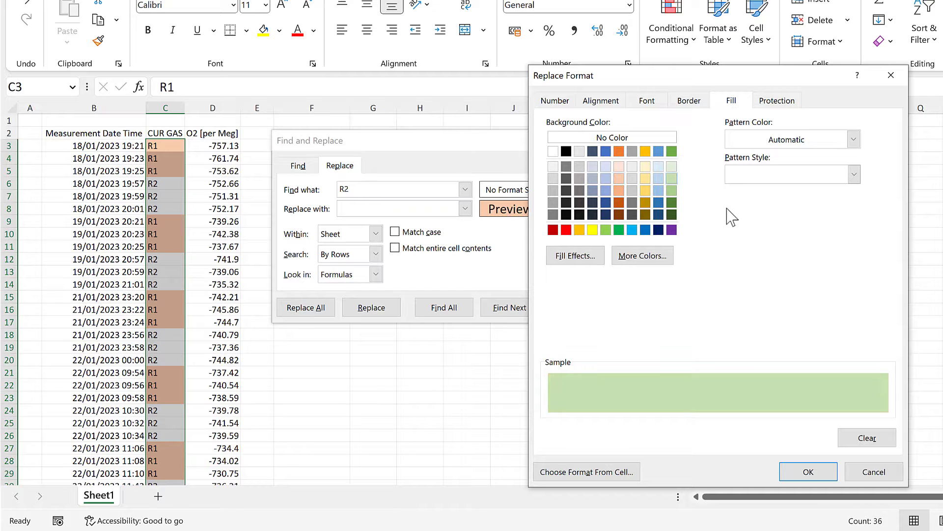
pyautogui.click(808, 472)
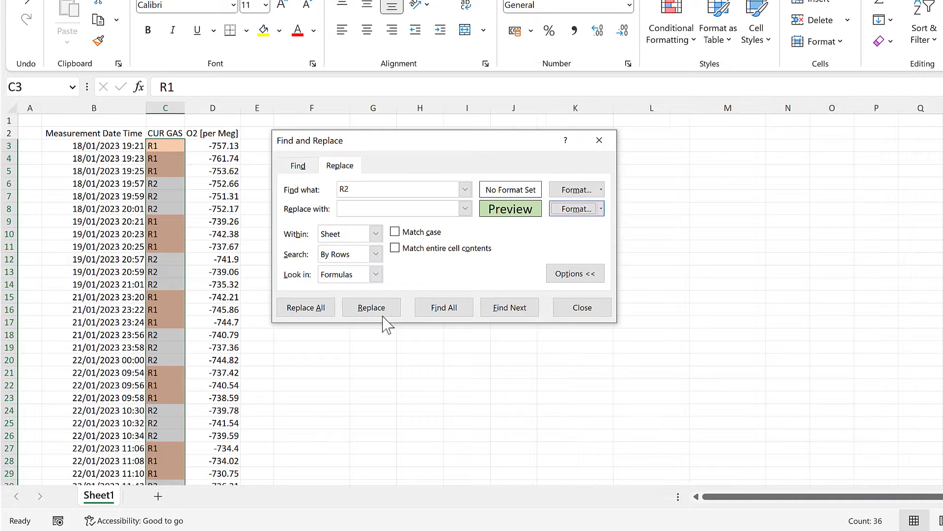
pyautogui.click(325, 310)
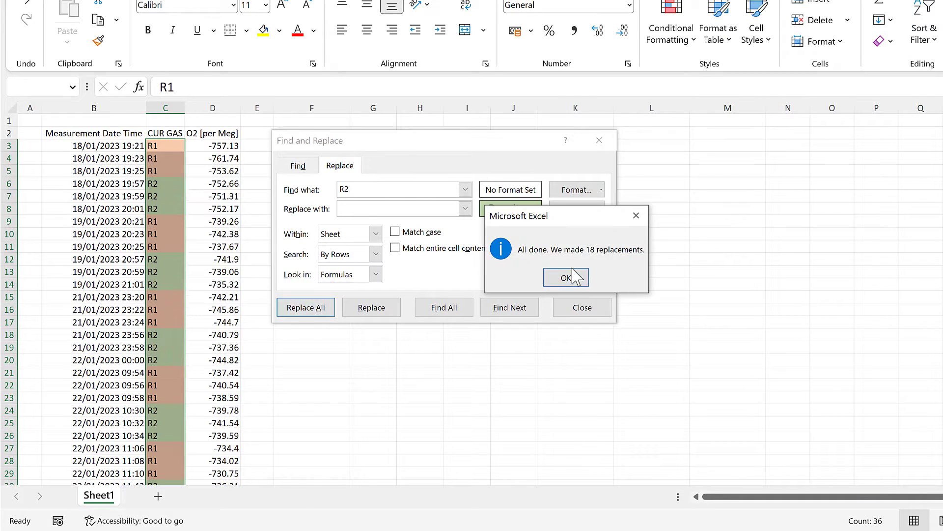
pyautogui.click(566, 278)
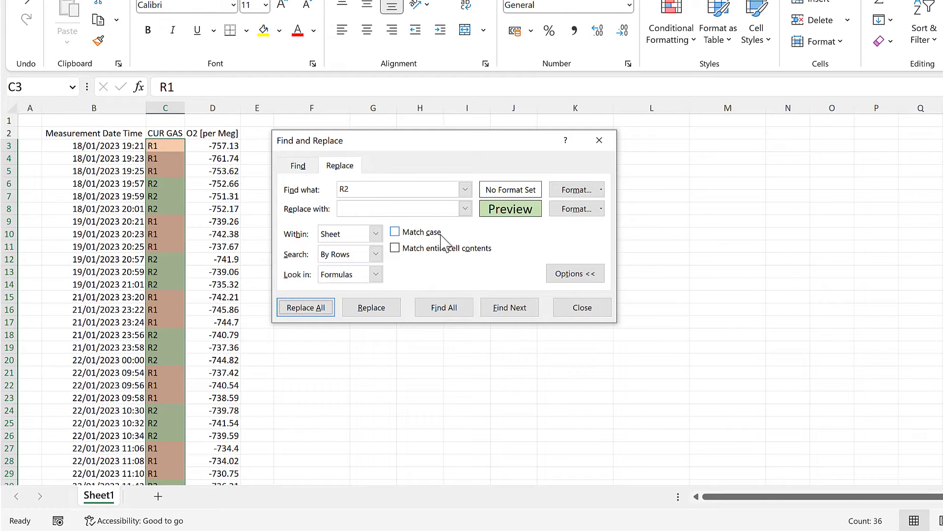
pyautogui.click(555, 305)
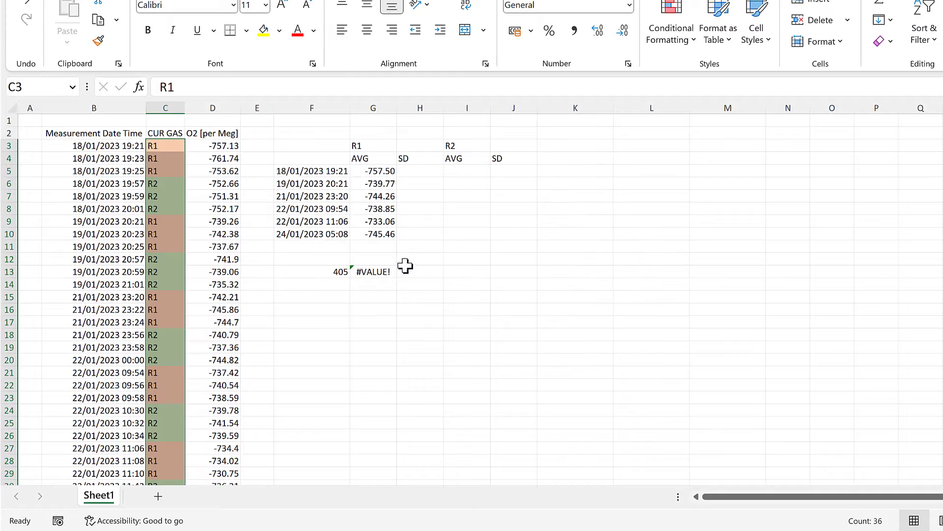
pyautogui.click(373, 309)
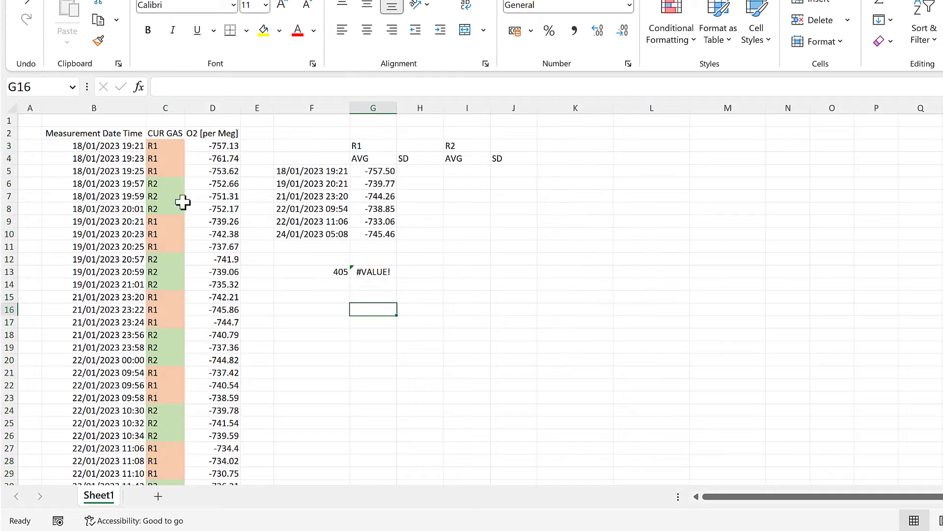
pyautogui.click(381, 172)
pyautogui.click(343, 87)
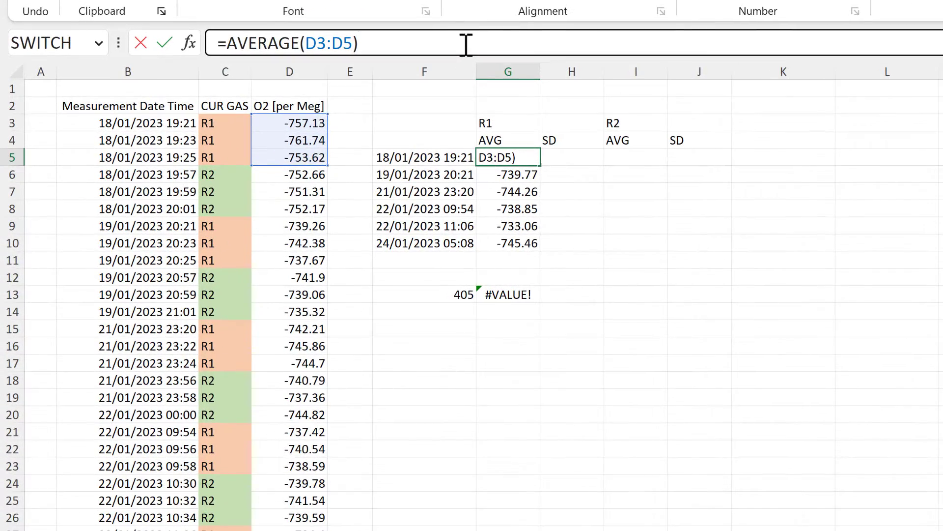
pyautogui.press('Return')
pyautogui.click(466, 44)
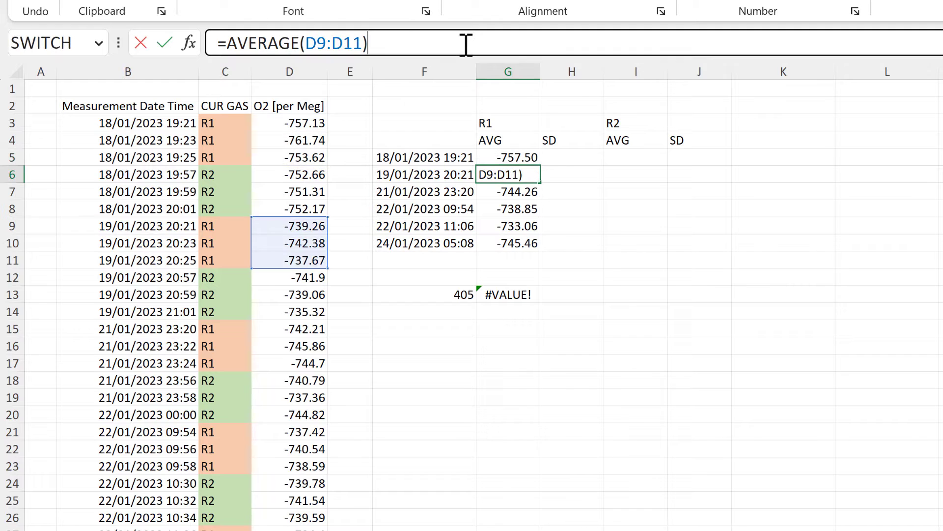
pyautogui.press('Return')
pyautogui.click(466, 44)
pyautogui.press('Return')
pyautogui.click(466, 44)
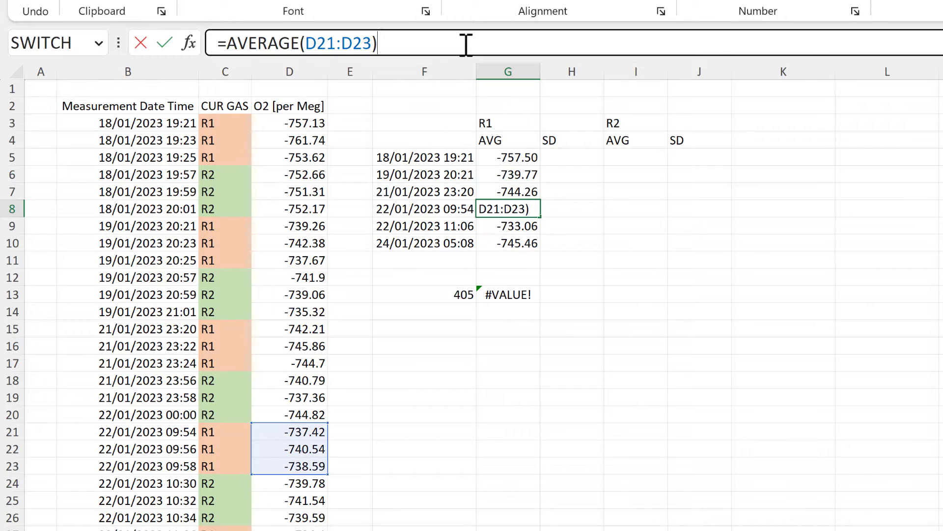
pyautogui.moveTo(511, 157); pyautogui.dragTo(504, 243)
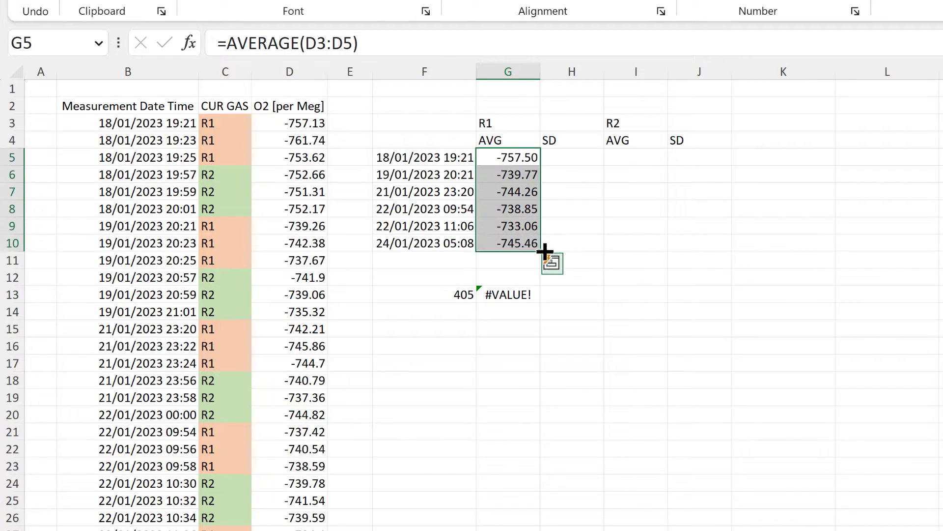
pyautogui.hotkey('ctrl', 'c')
pyautogui.click(565, 158)
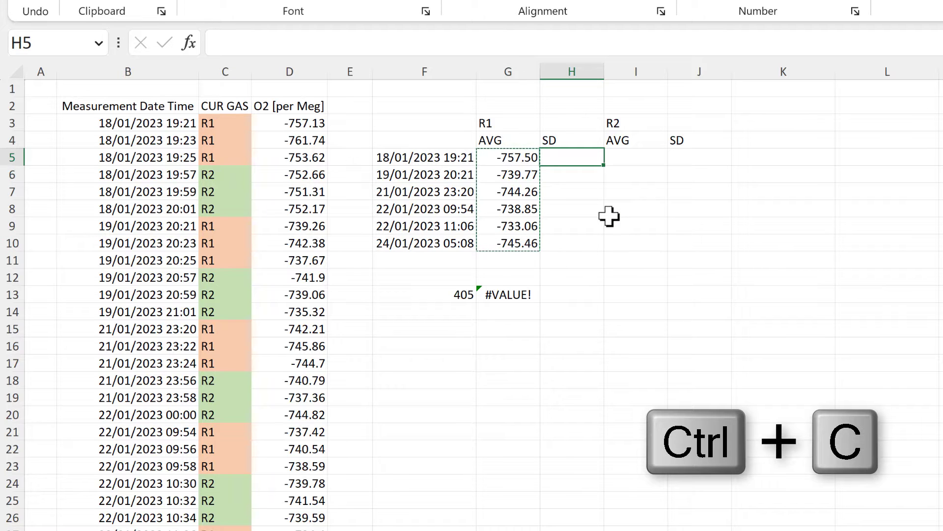
pyautogui.hotkey('ctrl', 'v')
pyautogui.click(600, 158)
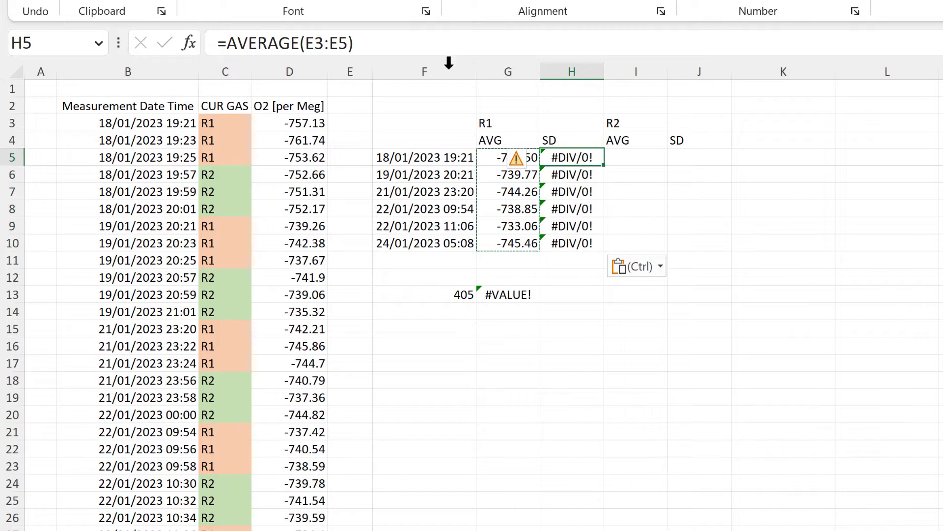
pyautogui.click(422, 46)
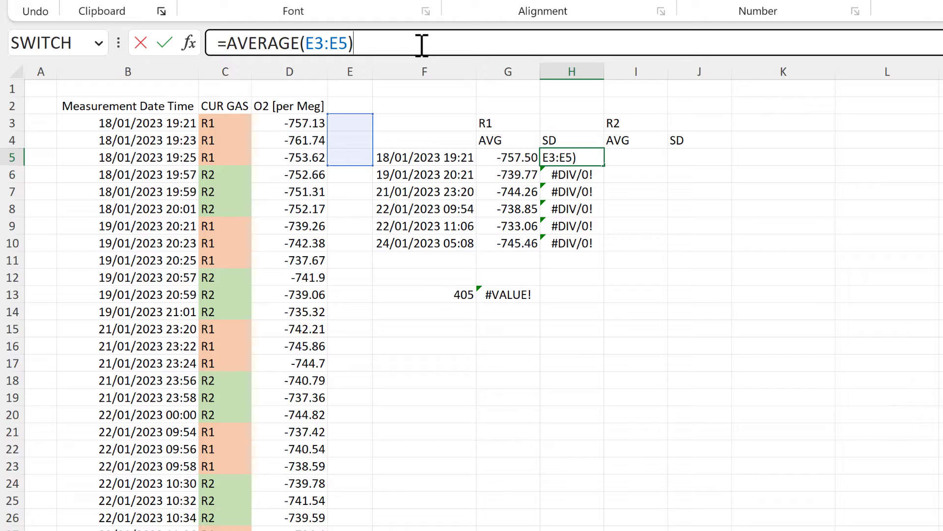
pyautogui.press('Return')
pyautogui.click(421, 45)
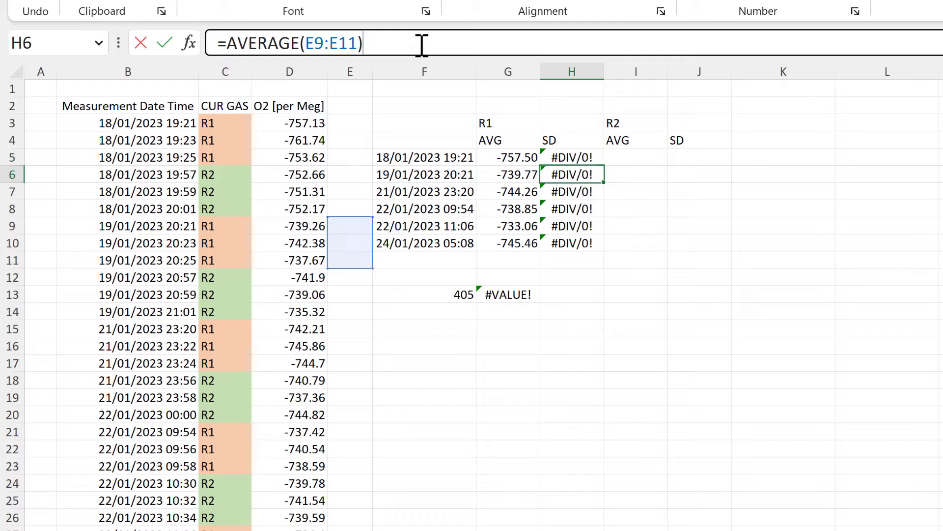
pyautogui.press('Return')
pyautogui.click(422, 46)
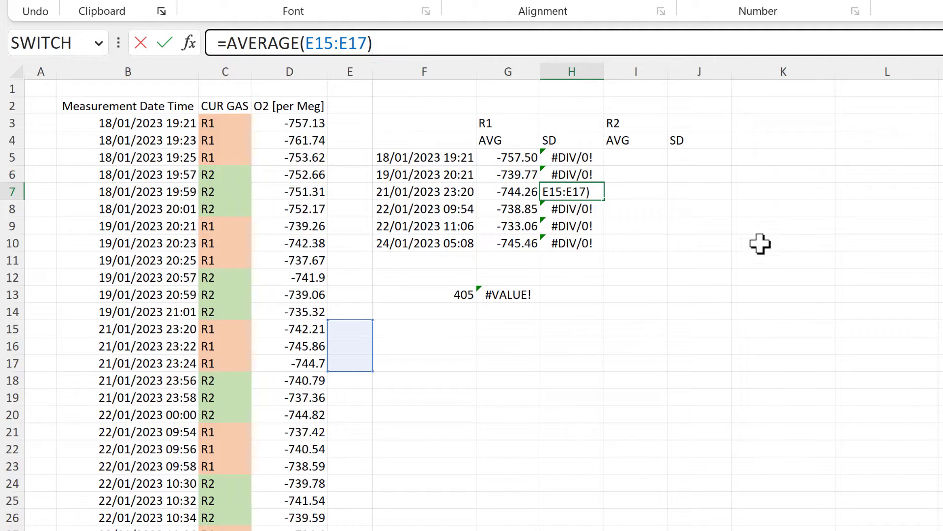
pyautogui.press('Return')
pyautogui.moveTo(584, 158); pyautogui.dragTo(572, 246)
pyautogui.press('Delete')
pyautogui.moveTo(493, 153); pyautogui.dragTo(534, 251)
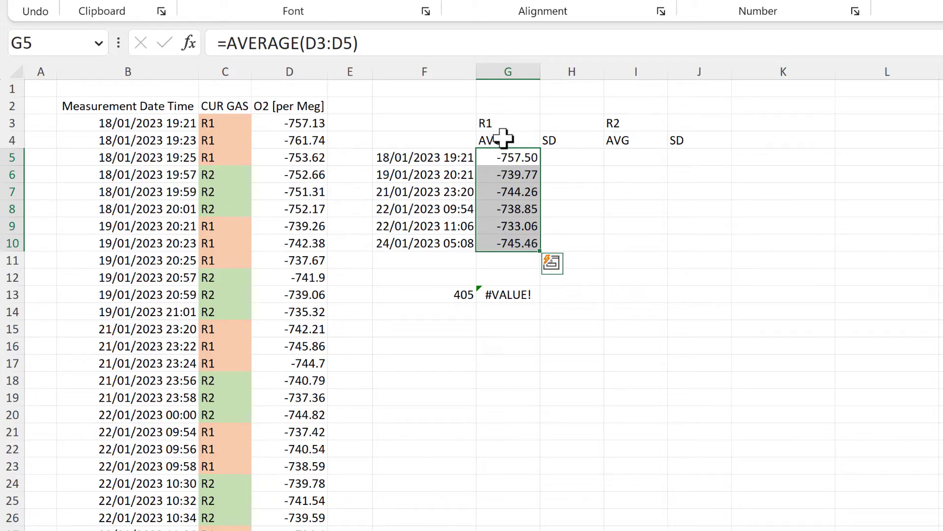
# - Turn on Show Formulas on the Formulas tab
pyautogui.click(596, 208)
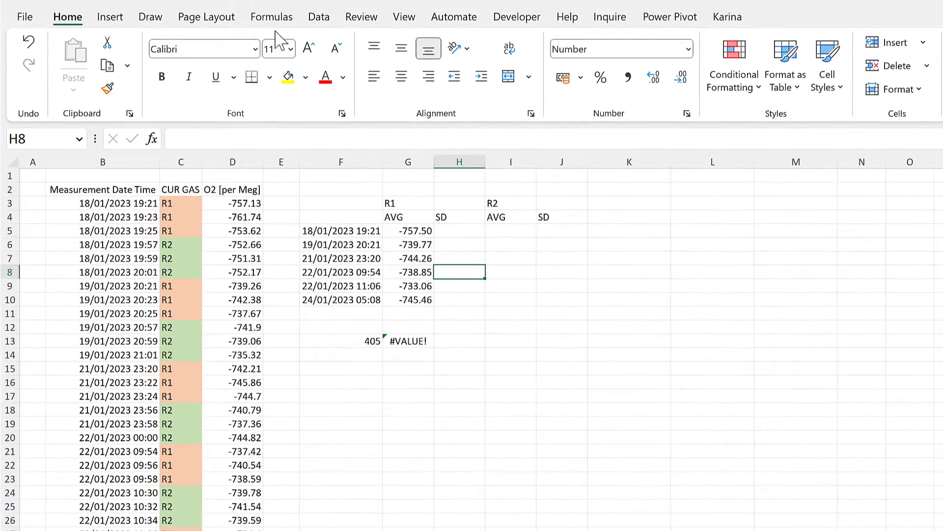
pyautogui.click(272, 19)
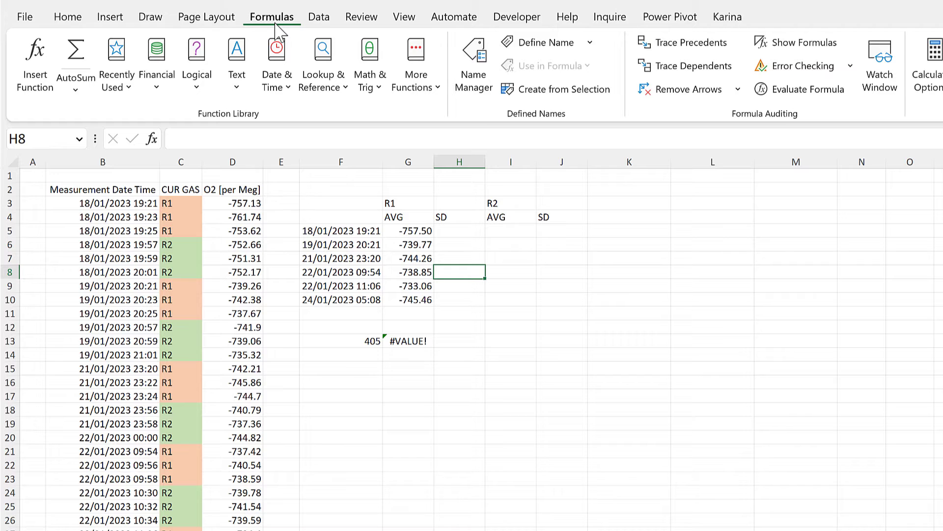
pyautogui.click(814, 45)
# - Auto-fit columns B to F, narrow column E, and select the R1 AVG cells G4:G10
pyautogui.click(615, 451)
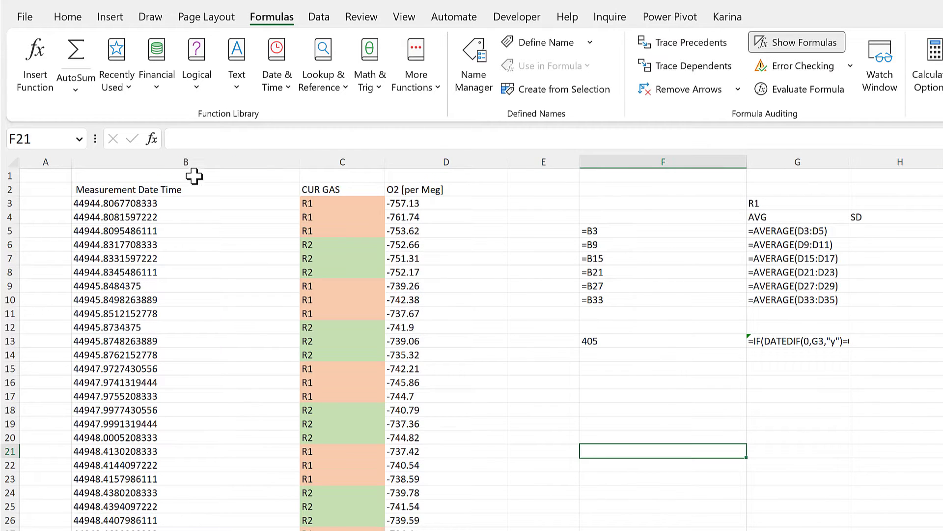
pyautogui.moveTo(191, 162); pyautogui.dragTo(583, 156)
pyautogui.doubleClick(580, 160)
pyautogui.click(539, 314)
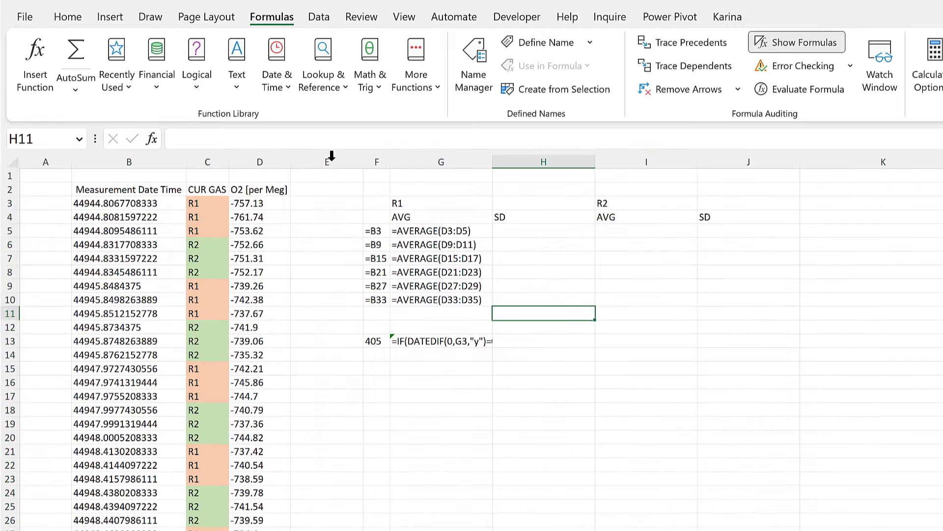
pyautogui.moveTo(363, 161); pyautogui.dragTo(319, 161)
pyautogui.moveTo(378, 215); pyautogui.dragTo(388, 301)
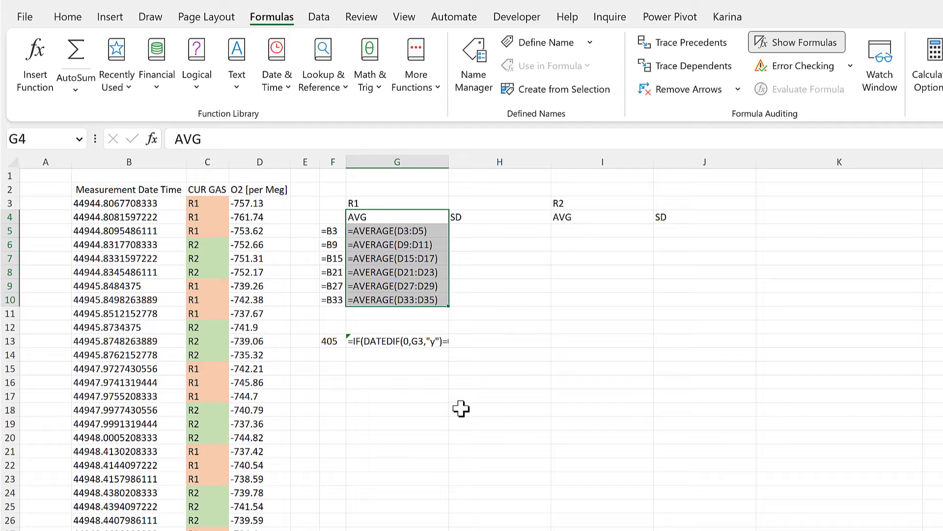
# - Open Replace and clear the leftover fill format from the replacement settings
pyautogui.hotkey('ctrl', 'h')
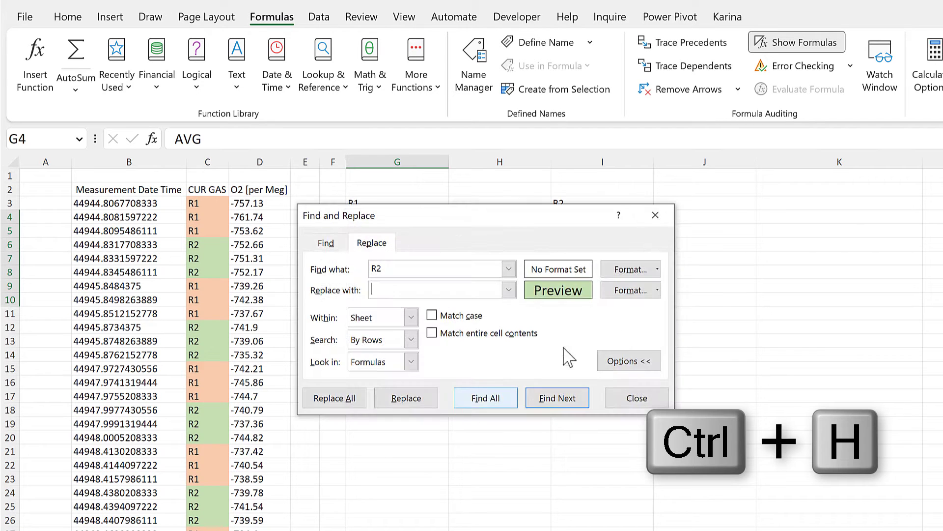
pyautogui.click(657, 291)
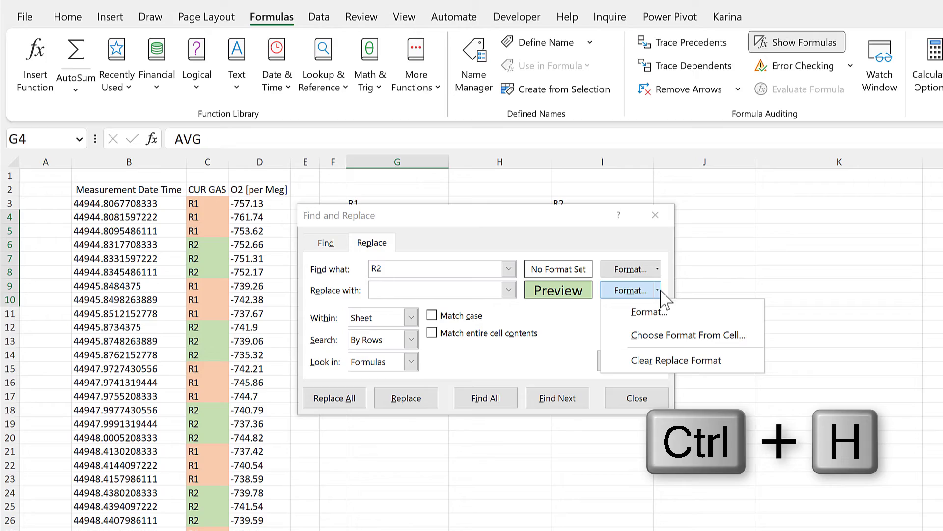
pyautogui.click(695, 363)
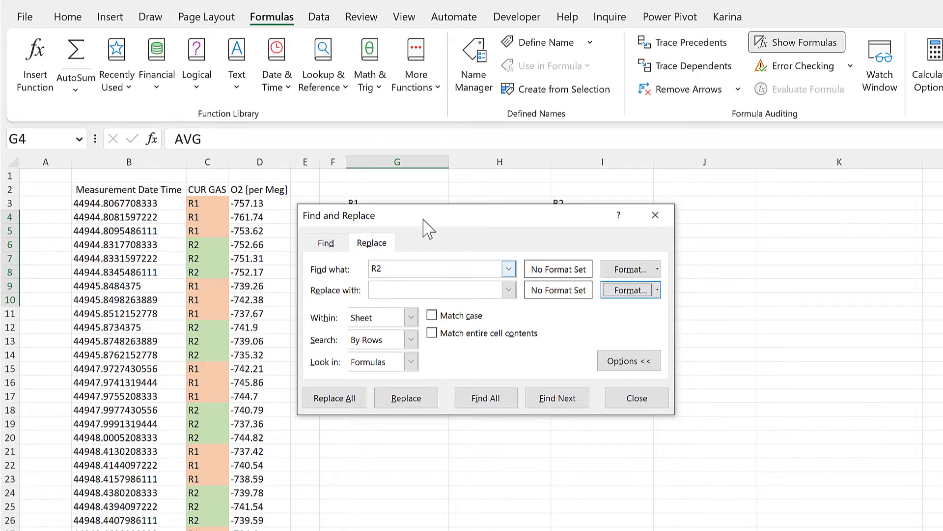
pyautogui.moveTo(423, 222); pyautogui.dragTo(435, 339)
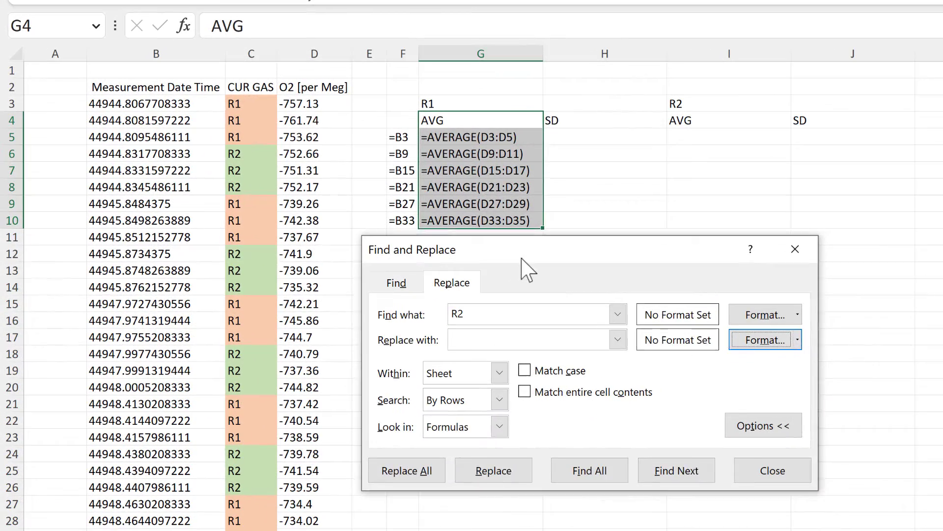
# - Replace D with $D$ in the AVERAGE formulas (12 replacements) and widen column G
pyautogui.moveTo(522, 259); pyautogui.dragTo(520, 264)
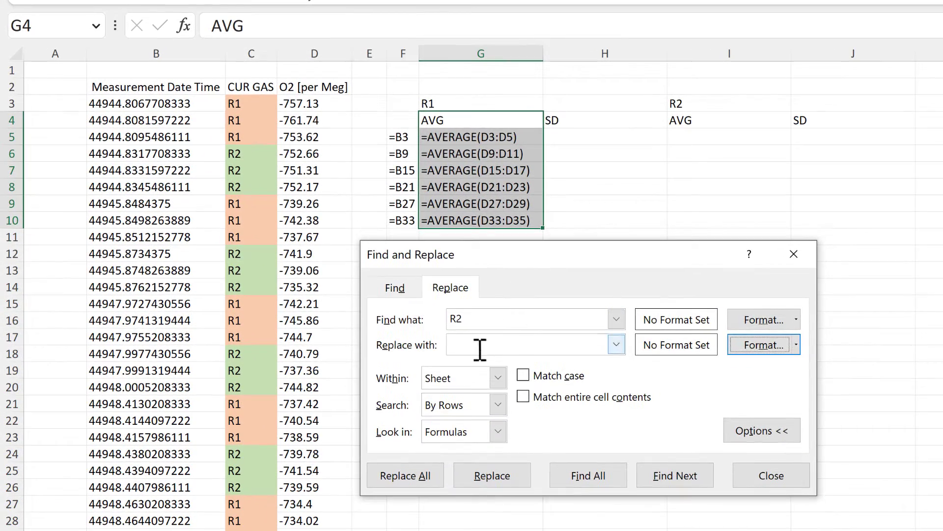
pyautogui.doubleClick(455, 319)
pyautogui.press('BackSpace')
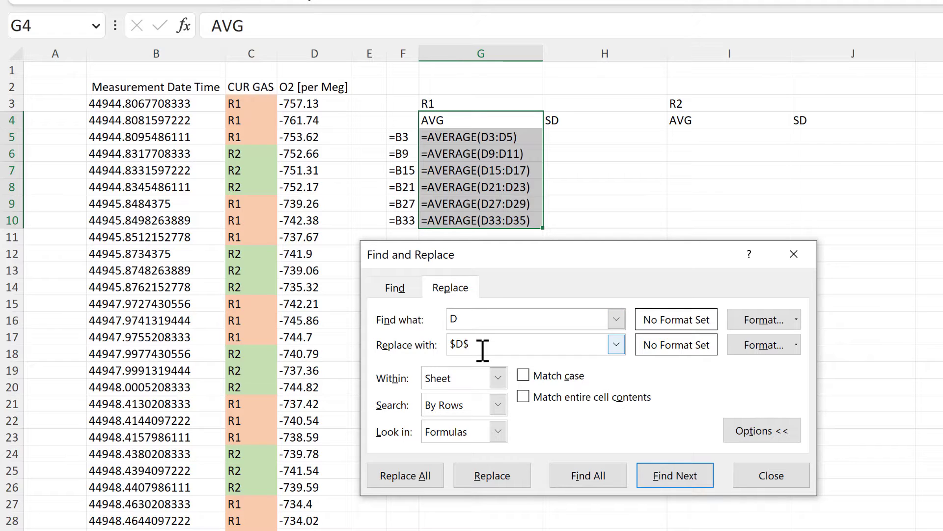
pyautogui.click(403, 477)
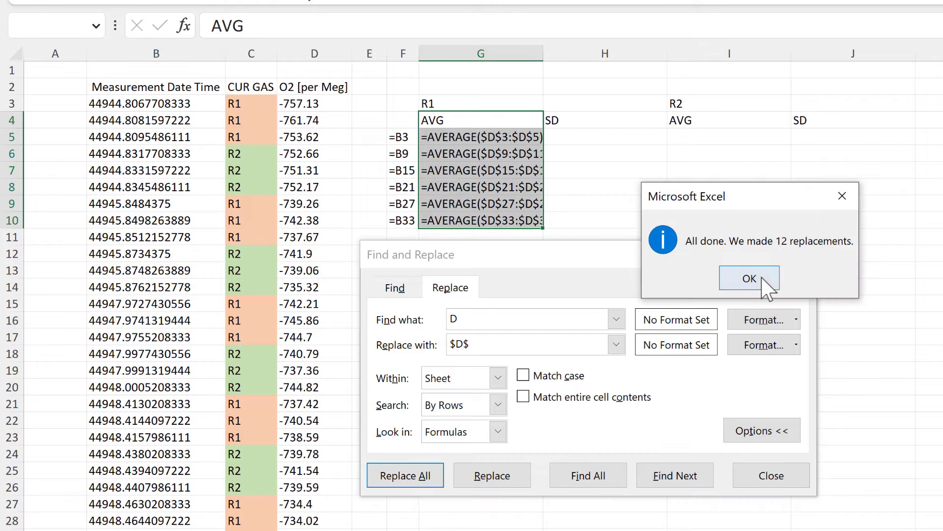
pyautogui.click(750, 334)
pyautogui.press('Return')
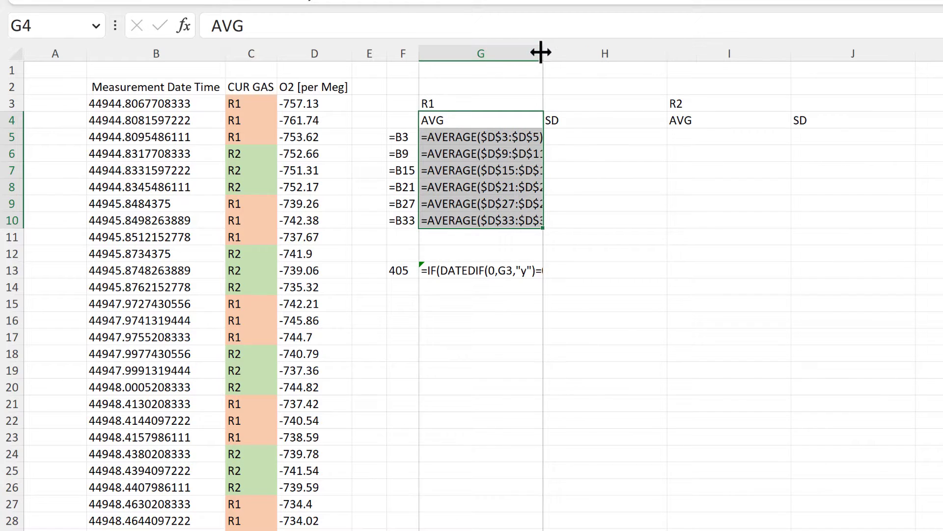
pyautogui.moveTo(543, 53); pyautogui.dragTo(573, 53)
pyautogui.moveTo(511, 142); pyautogui.dragTo(501, 221)
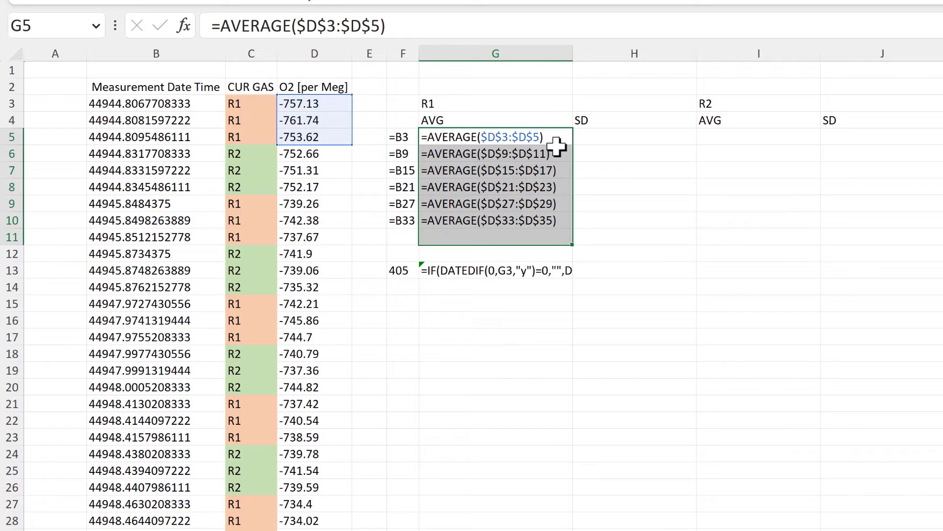
# - Copy the G5:G10 AVERAGE formulas into H5:H10, auto-fit column H, and select H4:H10
pyautogui.moveTo(559, 147); pyautogui.dragTo(552, 222)
pyautogui.hotkey('ctrl', 'c')
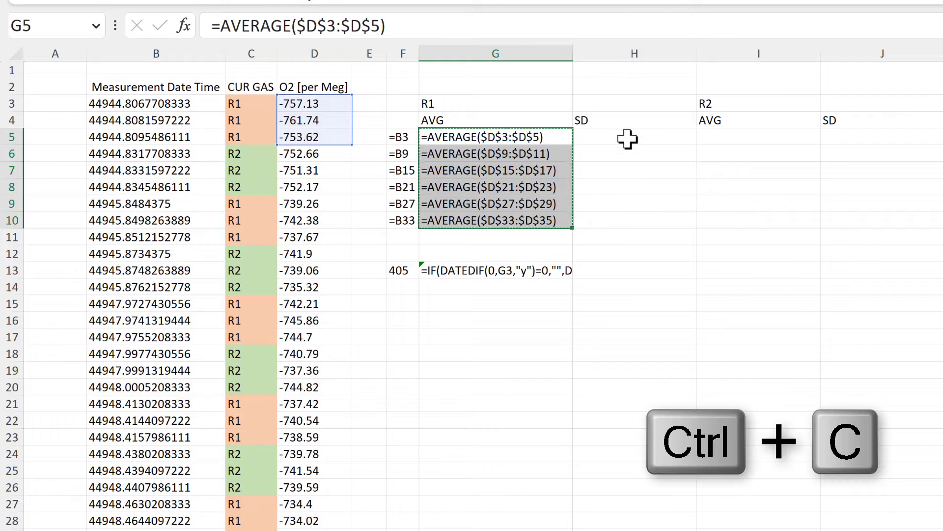
pyautogui.click(626, 139)
pyautogui.hotkey('ctrl', 'v')
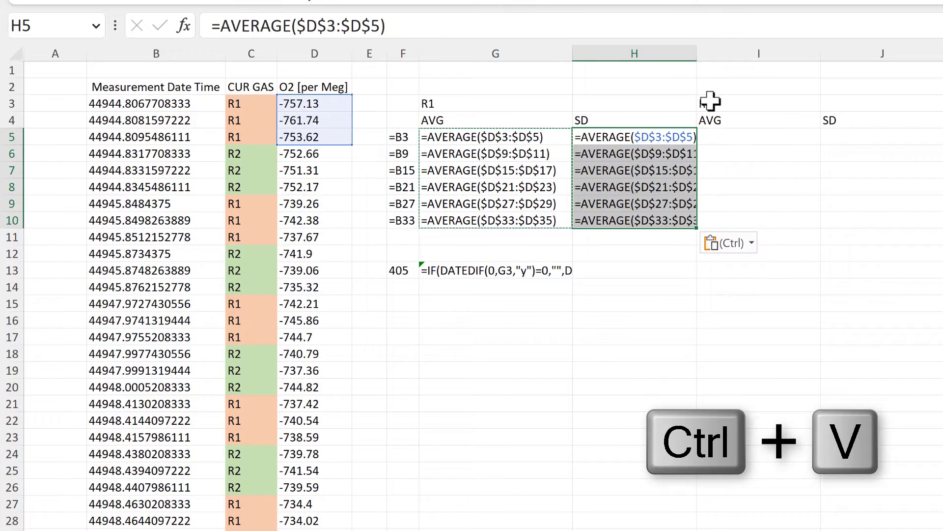
pyautogui.doubleClick(697, 53)
pyautogui.click(648, 285)
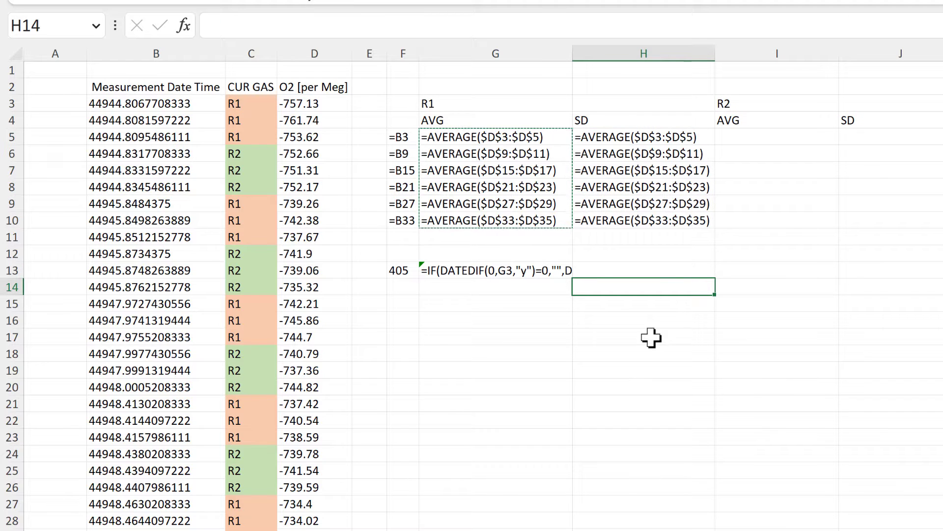
pyautogui.press('Escape')
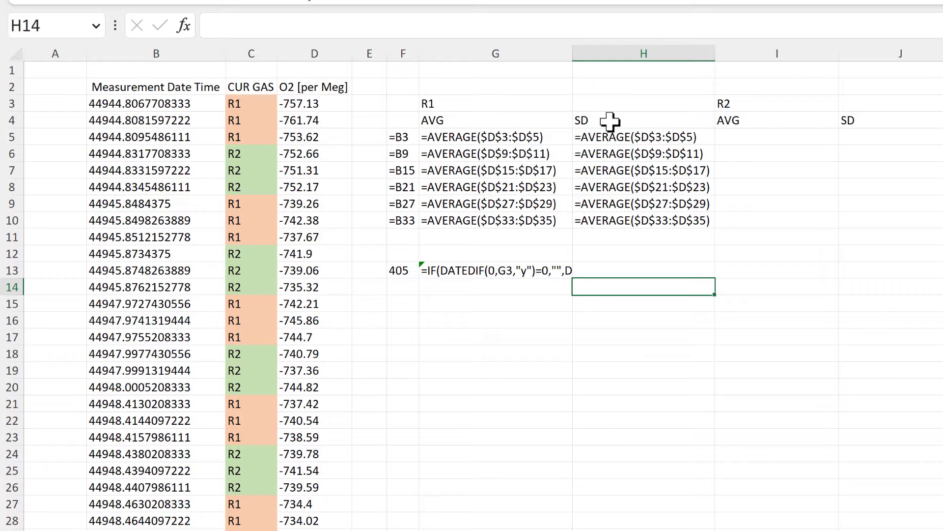
pyautogui.moveTo(609, 120); pyautogui.dragTo(610, 221)
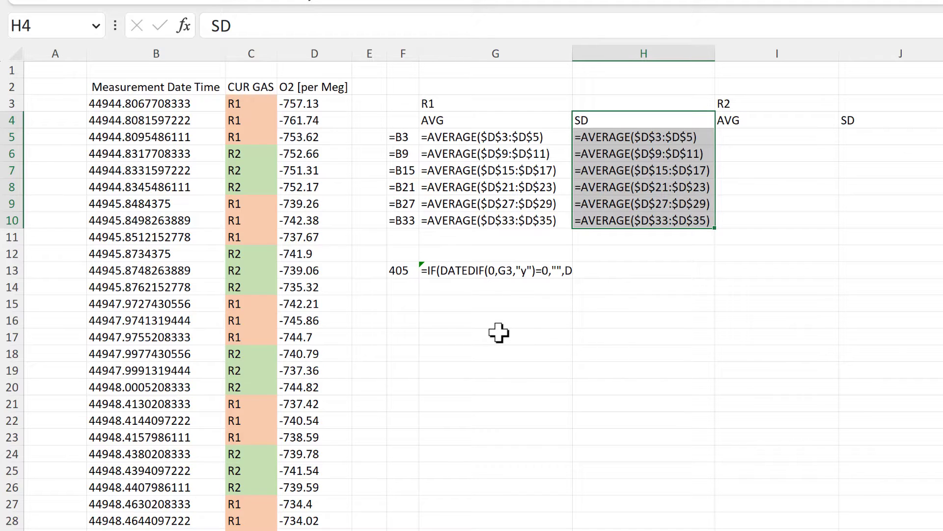
# - Replace AVERAGE with STDEV in the SD column H4:H10 (6 replacements)
pyautogui.hotkey('ctrl', 'f')
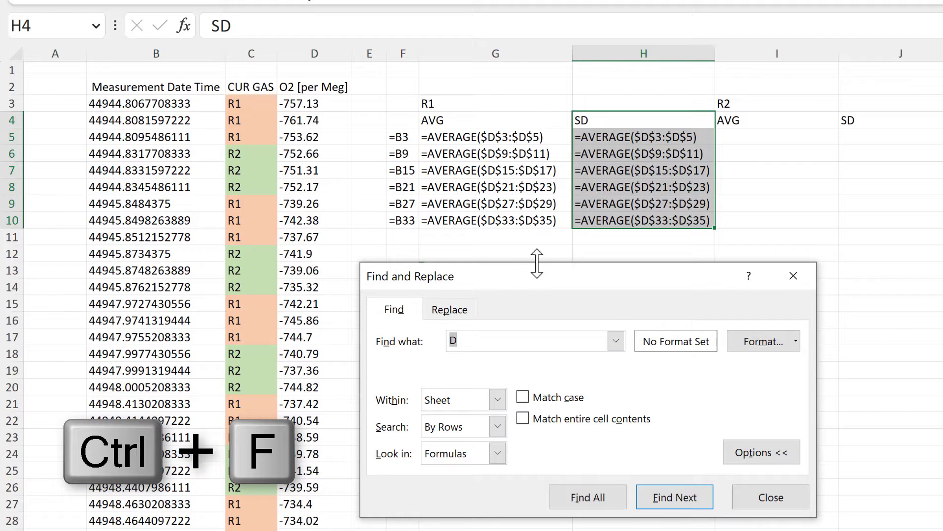
pyautogui.click(471, 311)
pyautogui.moveTo(585, 273); pyautogui.dragTo(619, 255)
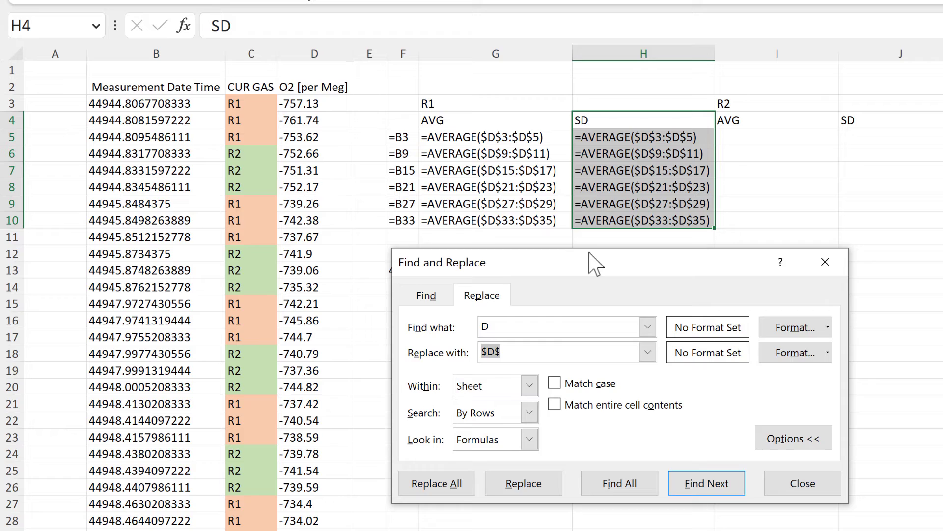
pyautogui.doubleClick(491, 319)
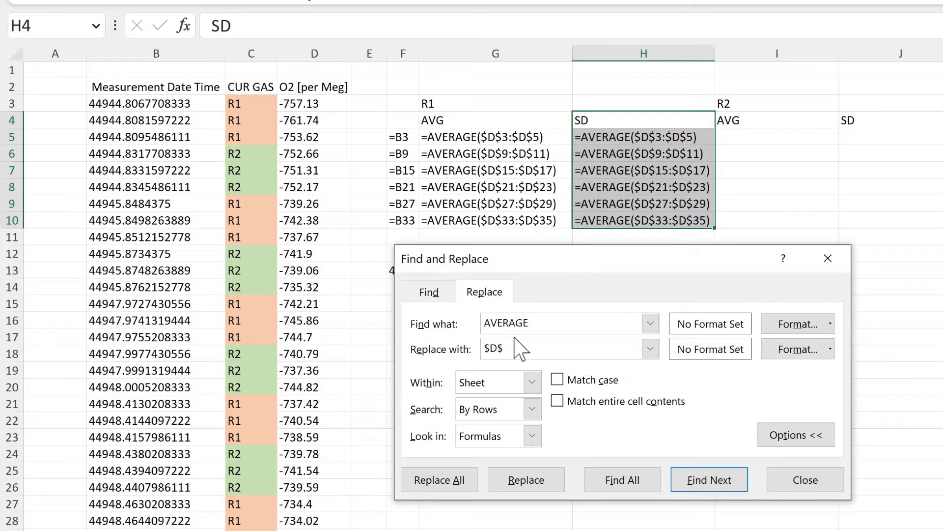
pyautogui.press('Tab')
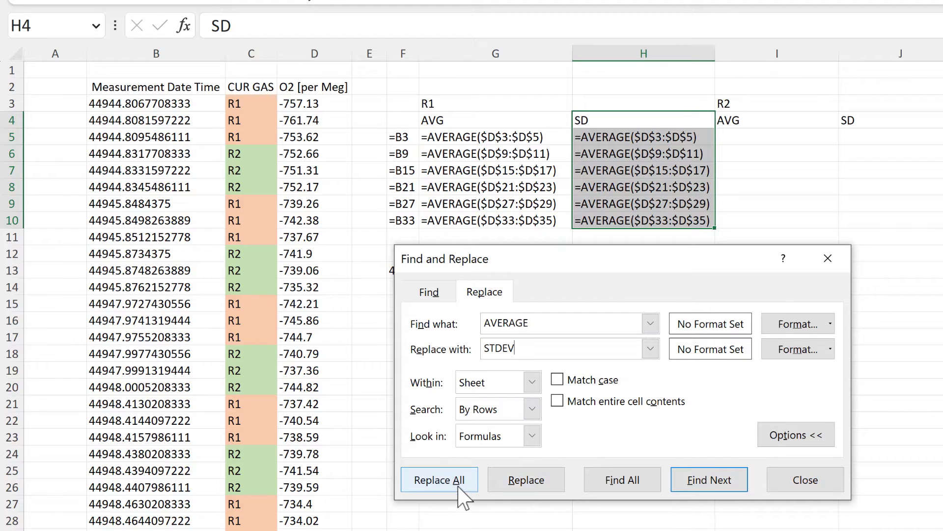
pyautogui.click(439, 480)
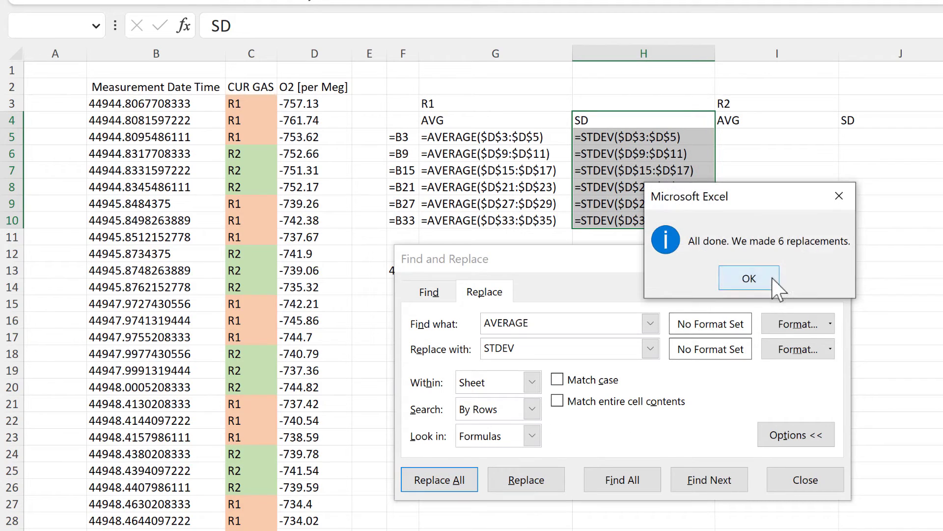
pyautogui.click(775, 281)
pyautogui.click(806, 479)
# - Check the STDEV formulas from H5 downward, then select G4:H10
pyautogui.click(634, 139)
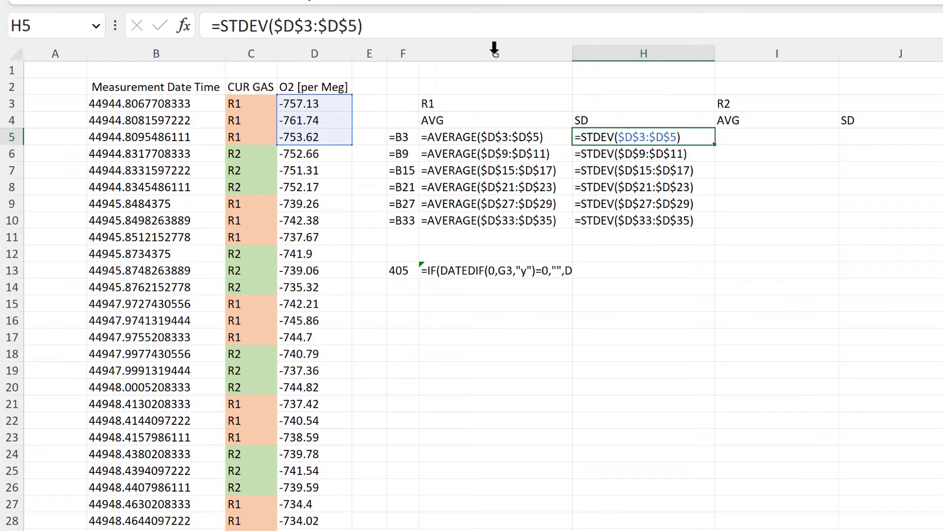
pyautogui.click(450, 23)
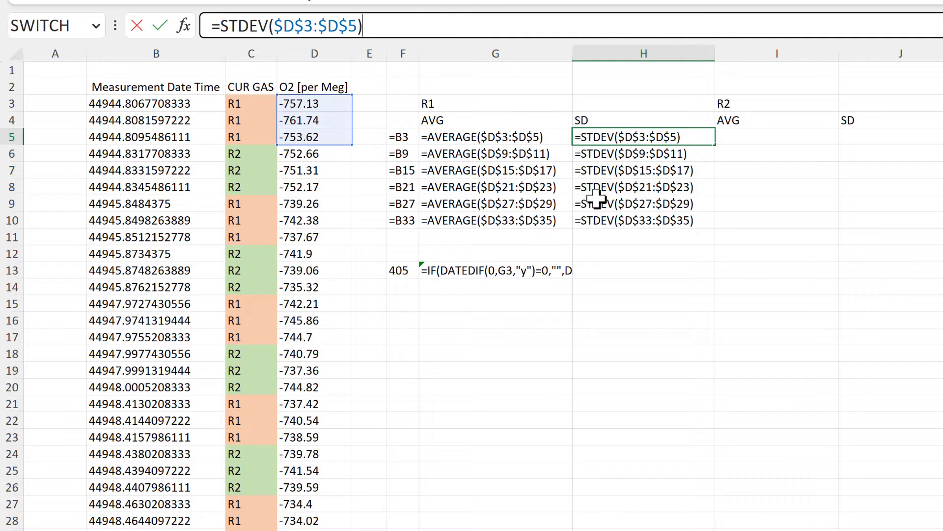
pyautogui.press('Return')
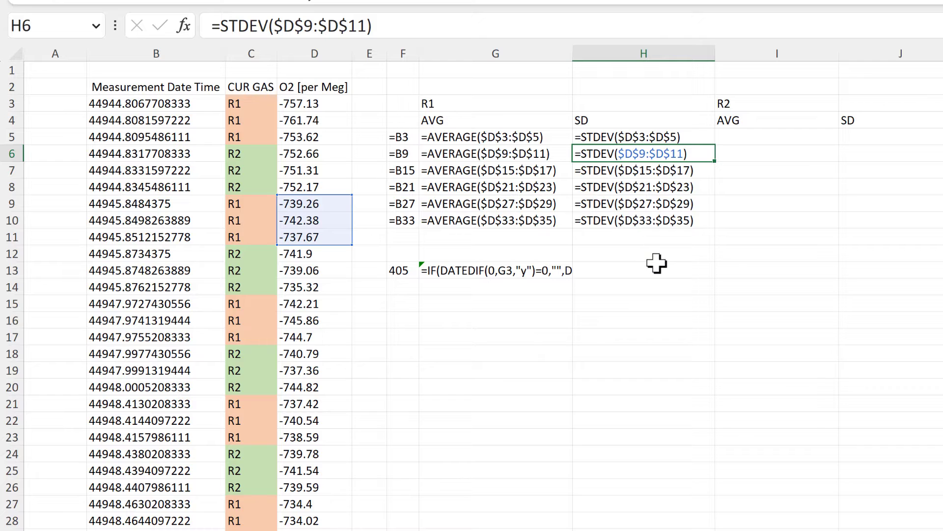
pyautogui.press('Down')
pyautogui.press('Down')
pyautogui.press('Down')
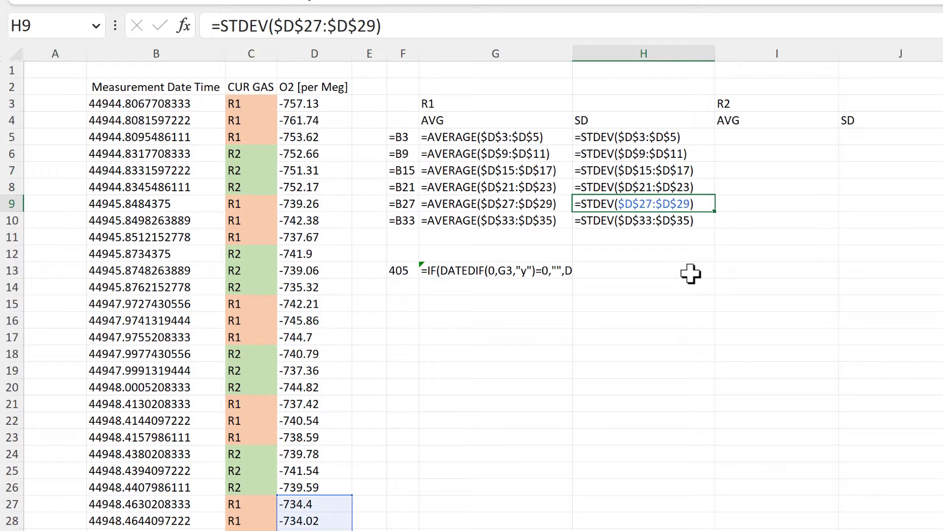
pyautogui.click(688, 274)
pyautogui.moveTo(516, 122); pyautogui.dragTo(630, 221)
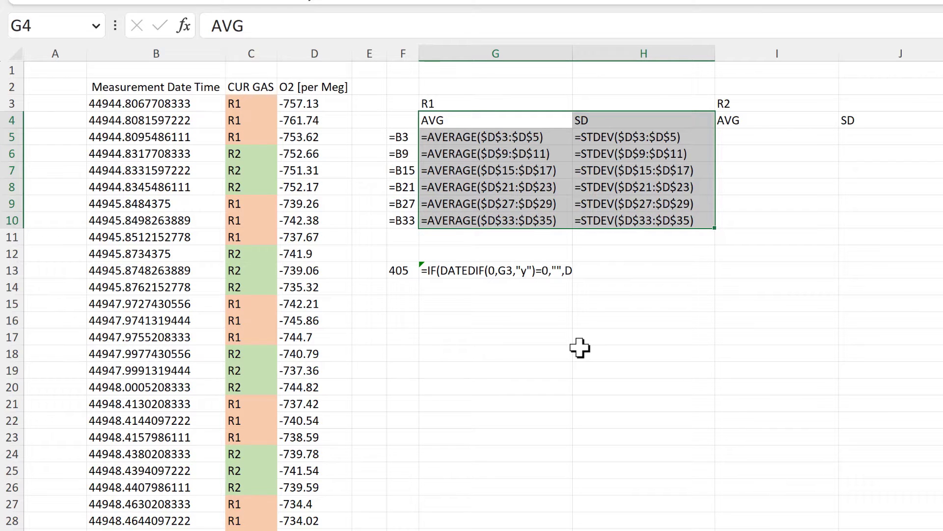
# - Replace every $ with nothing in G4:H10, making the formulas relative (48 replacements)
pyautogui.hotkey('ctrl', 'h')
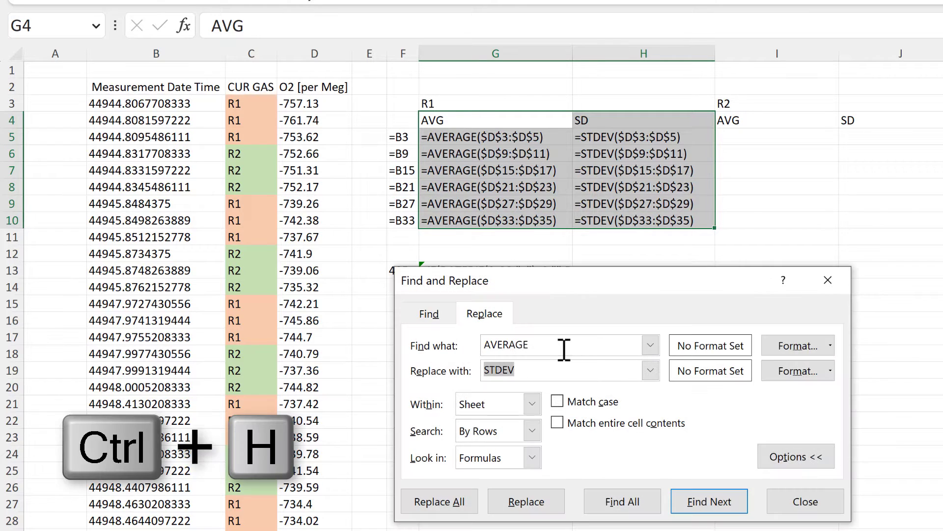
pyautogui.press('BackSpace')
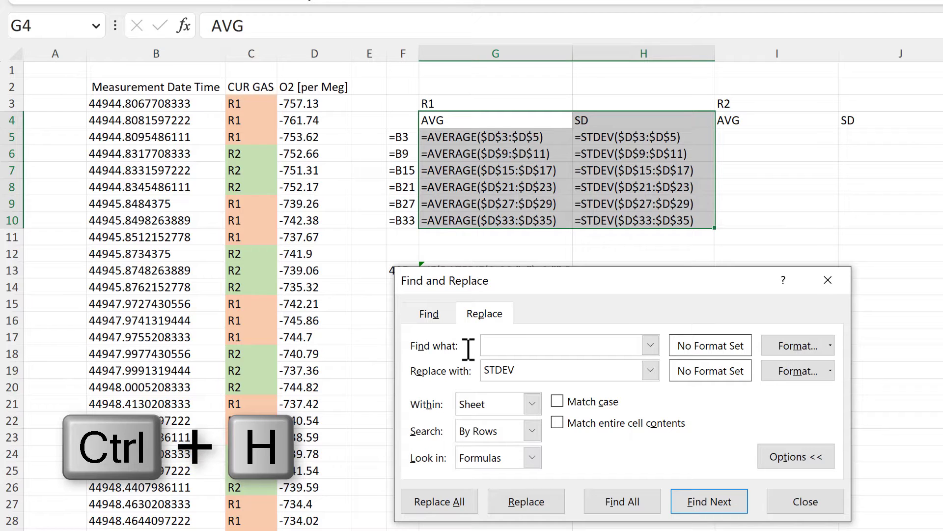
pyautogui.moveTo(531, 369); pyautogui.dragTo(453, 372)
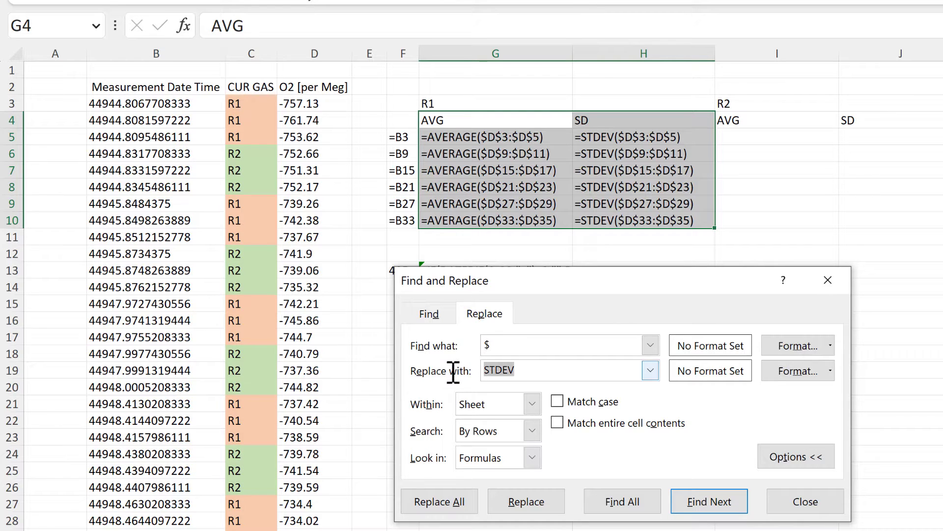
pyautogui.press('BackSpace')
pyautogui.moveTo(531, 288); pyautogui.dragTo(526, 252)
pyautogui.click(435, 464)
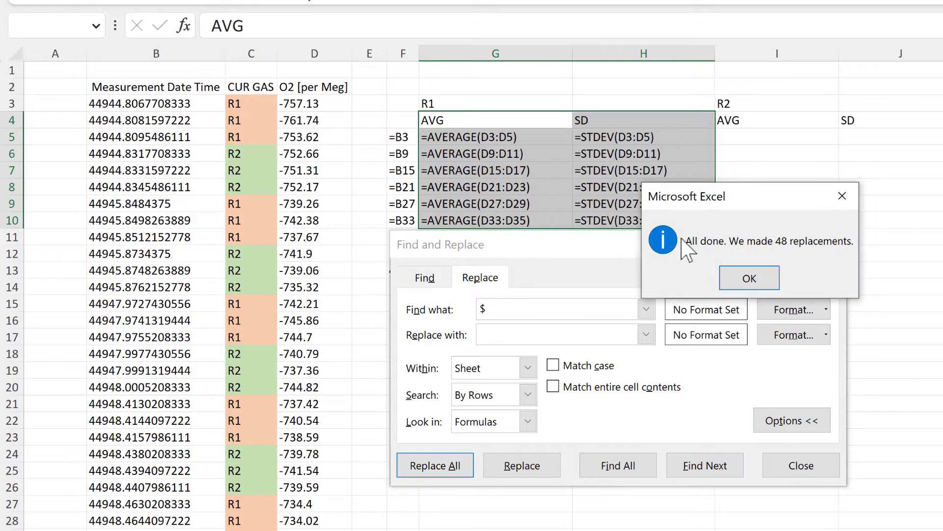
pyautogui.click(740, 287)
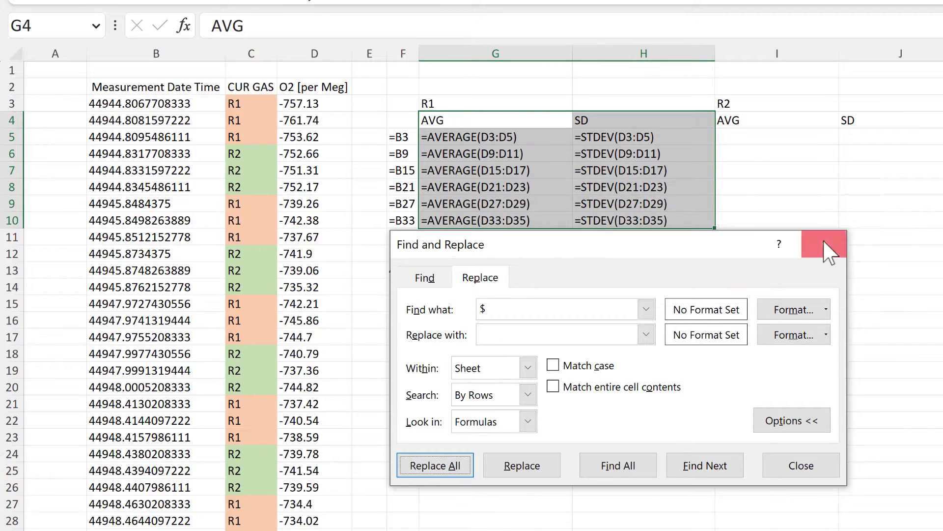
pyautogui.click(812, 248)
pyautogui.click(621, 253)
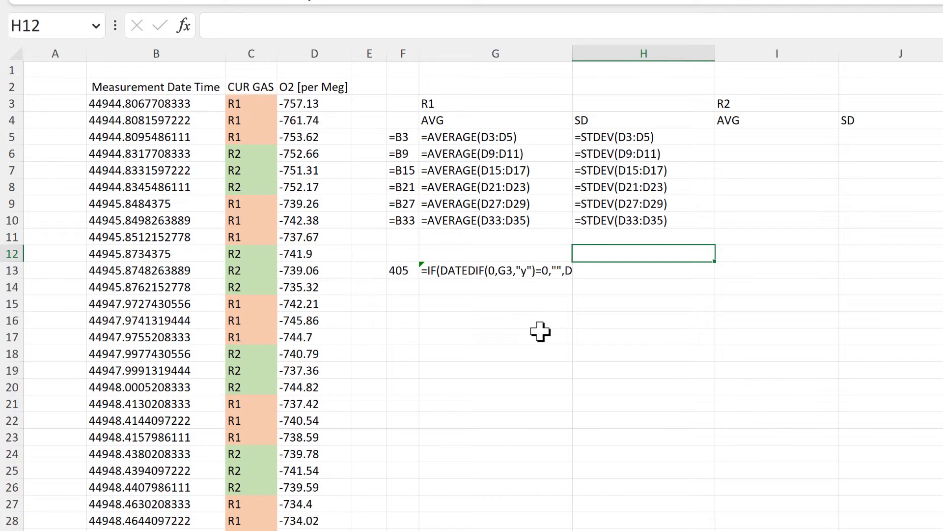
# - Narrow columns G and H and check the R1 AVERAGE formulas starting at G5
pyautogui.moveTo(572, 54); pyautogui.dragTo(553, 57)
pyautogui.moveTo(695, 51); pyautogui.dragTo(661, 51)
pyautogui.click(697, 101)
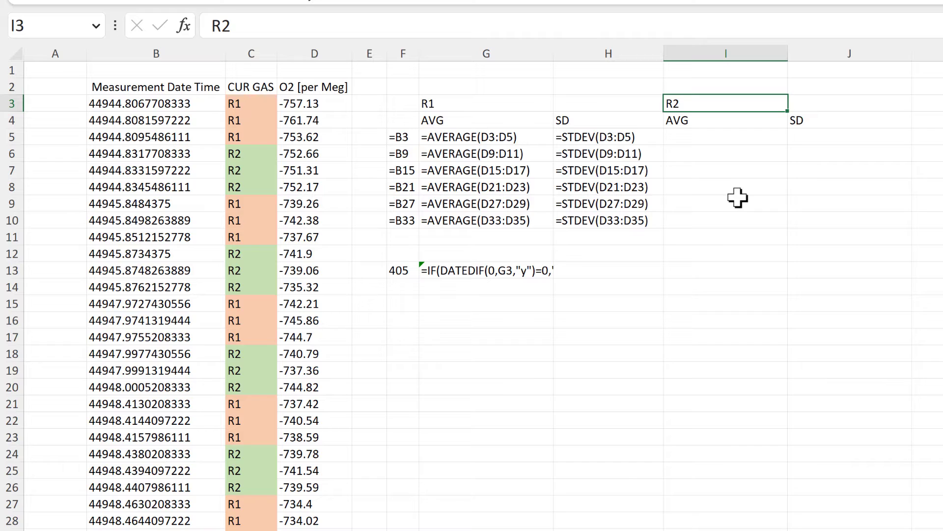
pyautogui.click(540, 141)
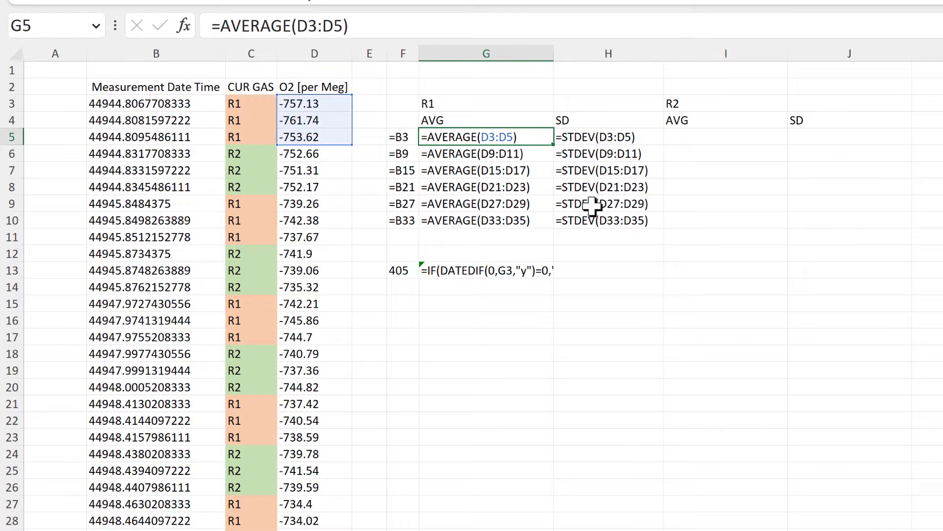
pyautogui.press('Down')
pyautogui.press('Down')
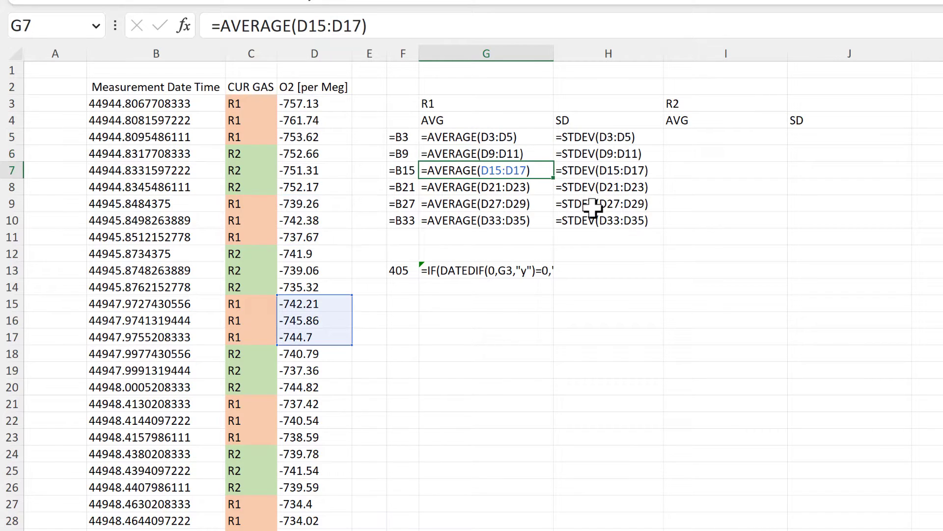
pyautogui.click(607, 301)
# - Copy the R1 AVERAGE formulas G5:G10 and move down the R2 AVG column I
pyautogui.moveTo(495, 204); pyautogui.dragTo(496, 221)
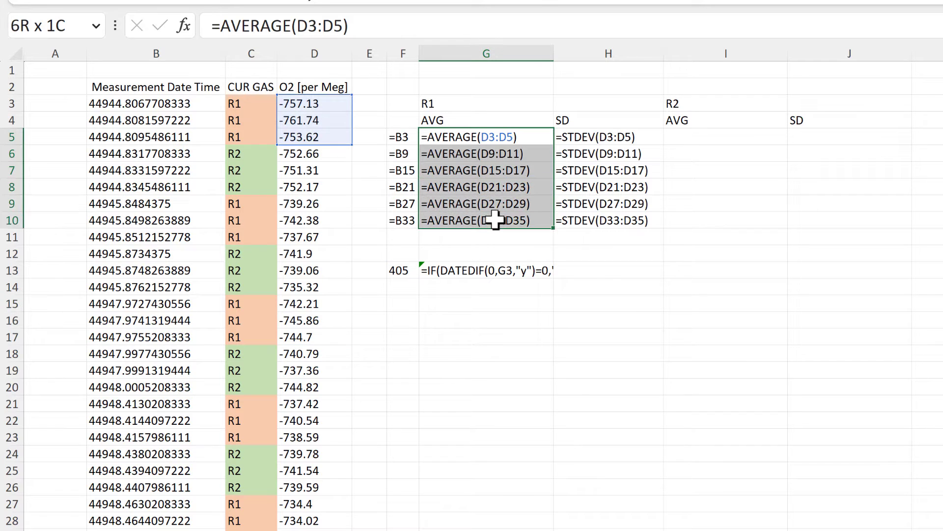
pyautogui.hotkey('ctrl', 'c')
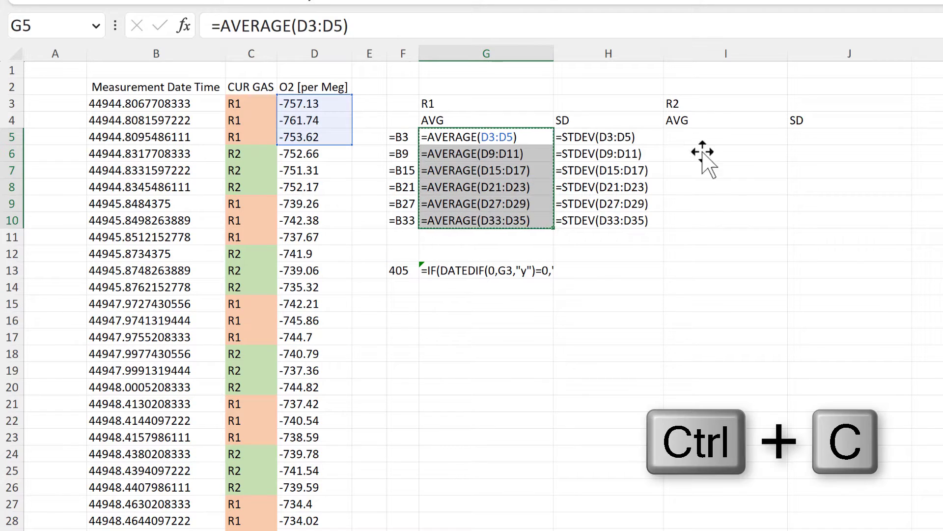
pyautogui.click(708, 139)
pyautogui.press('Down')
pyautogui.press('Down')
pyautogui.press('Down')
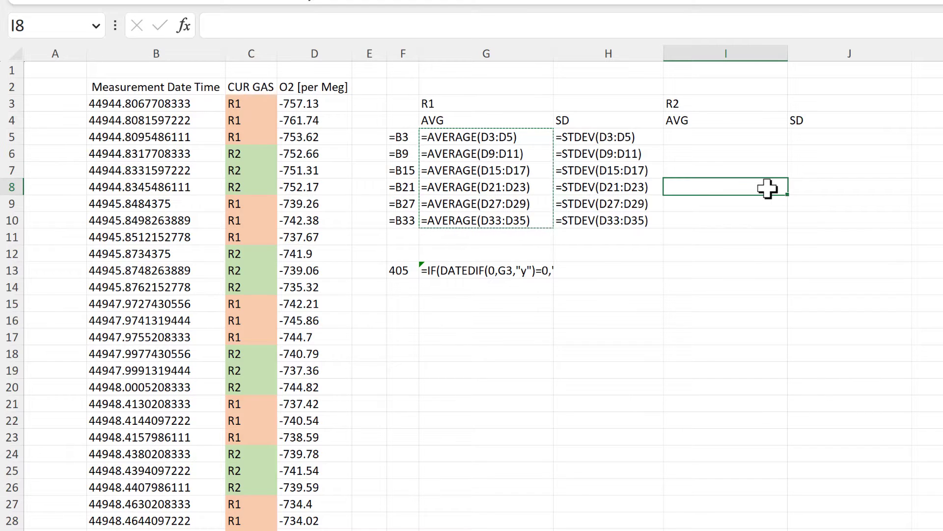
# - Paste the AVERAGE formulas at I8 and check the pasted formulas
pyautogui.hotkey('ctrl', 'v')
pyautogui.click(718, 187)
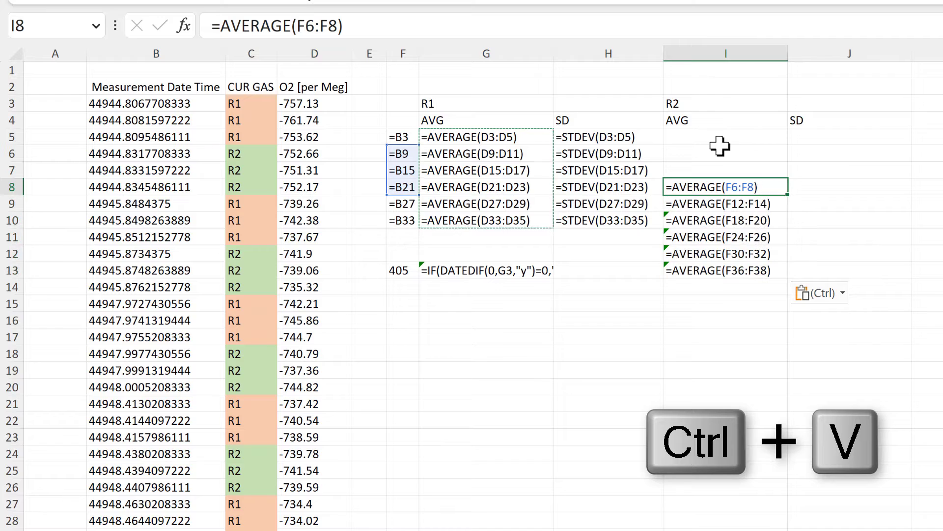
pyautogui.click(580, 26)
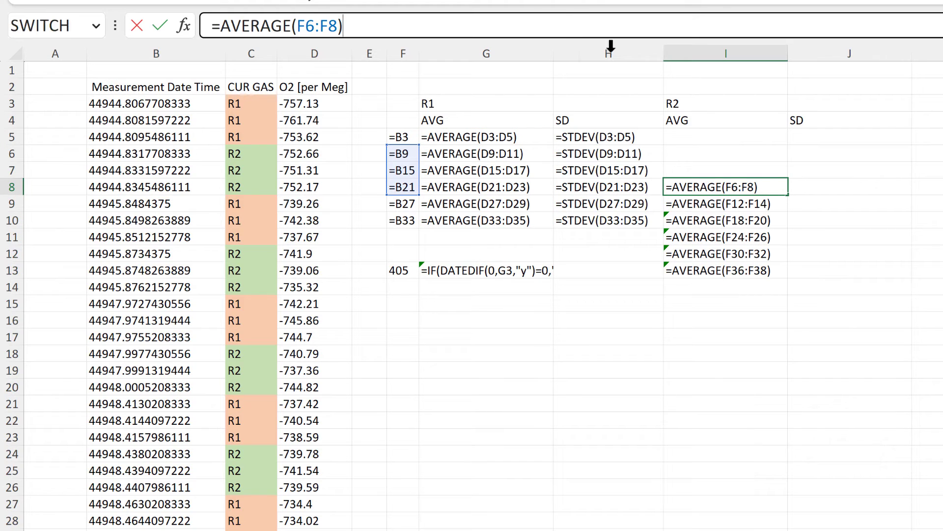
pyautogui.press('Return')
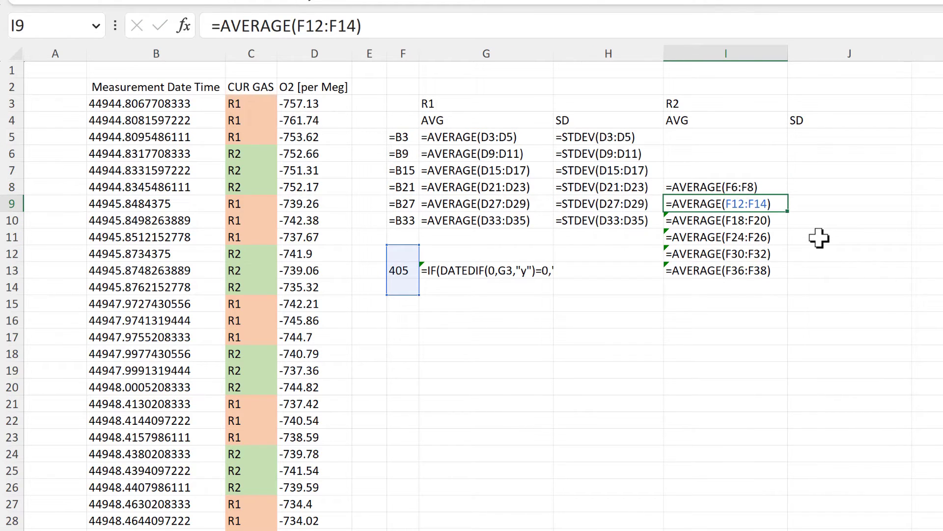
pyautogui.press('Down')
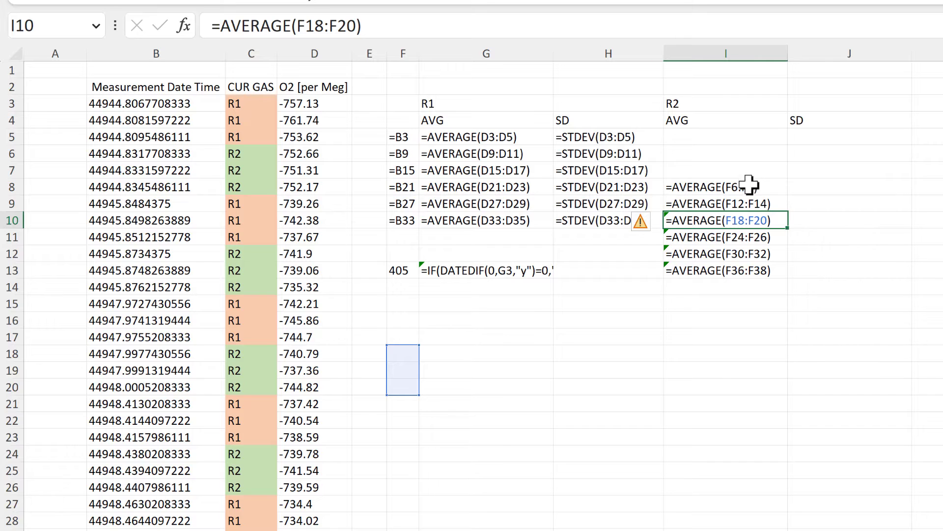
# - Move the pasted block up into I5:I10, verify F6:F8 onward, and select I4:I10
pyautogui.moveTo(742, 186); pyautogui.dragTo(730, 270)
pyautogui.moveTo(705, 179); pyautogui.dragTo(720, 144)
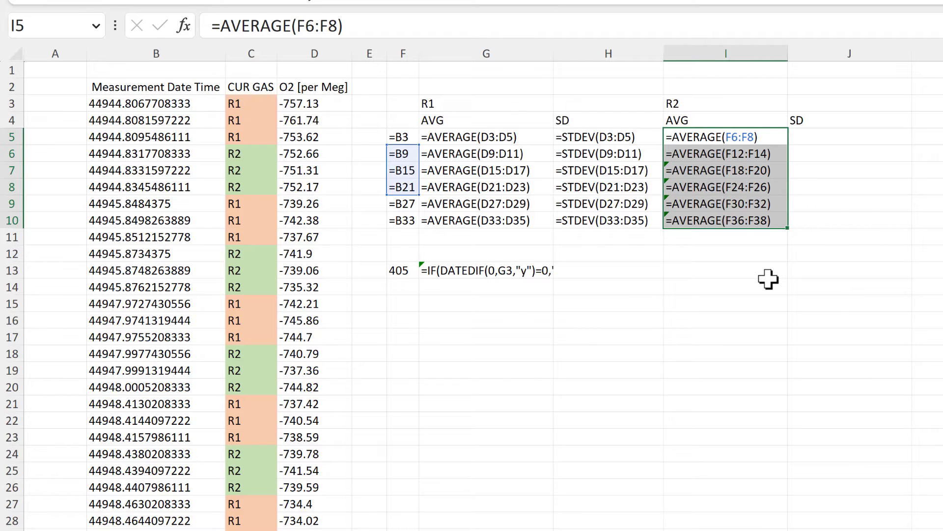
pyautogui.click(775, 137)
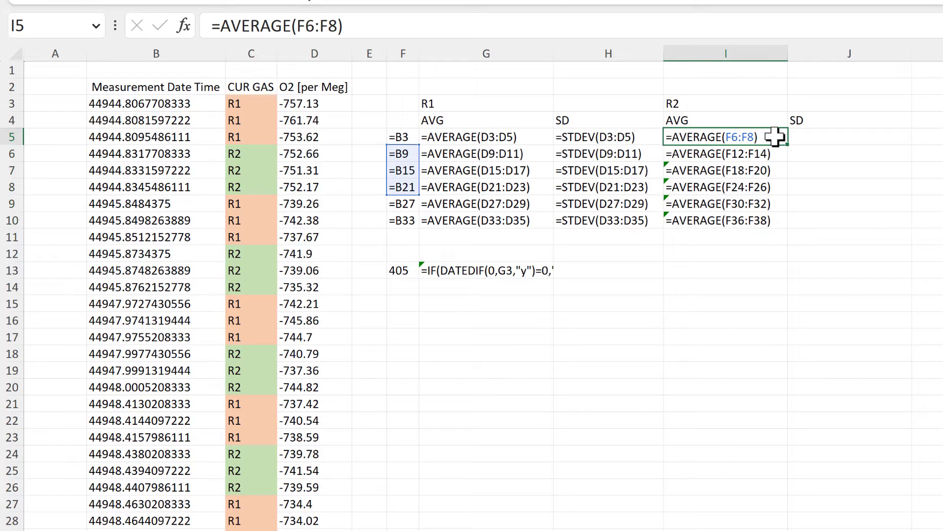
pyautogui.press('Down')
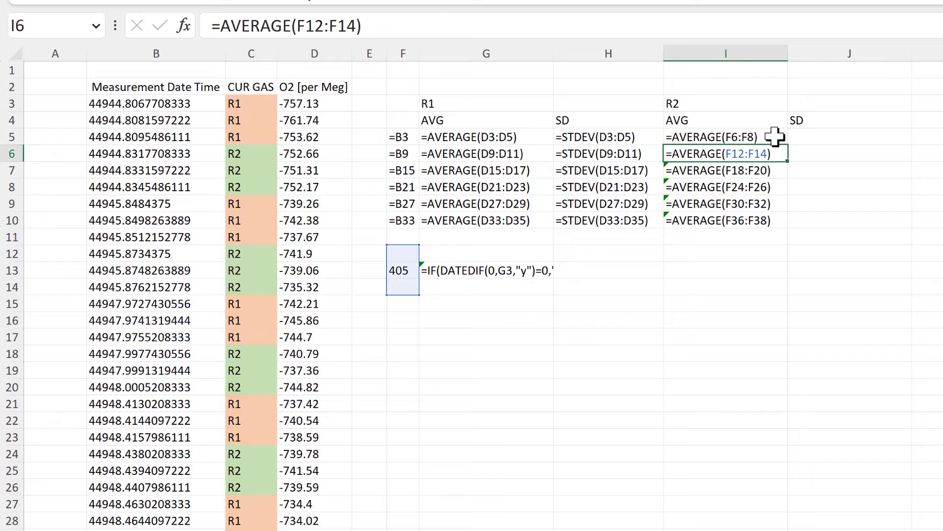
pyautogui.press('Down')
pyautogui.press('Down')
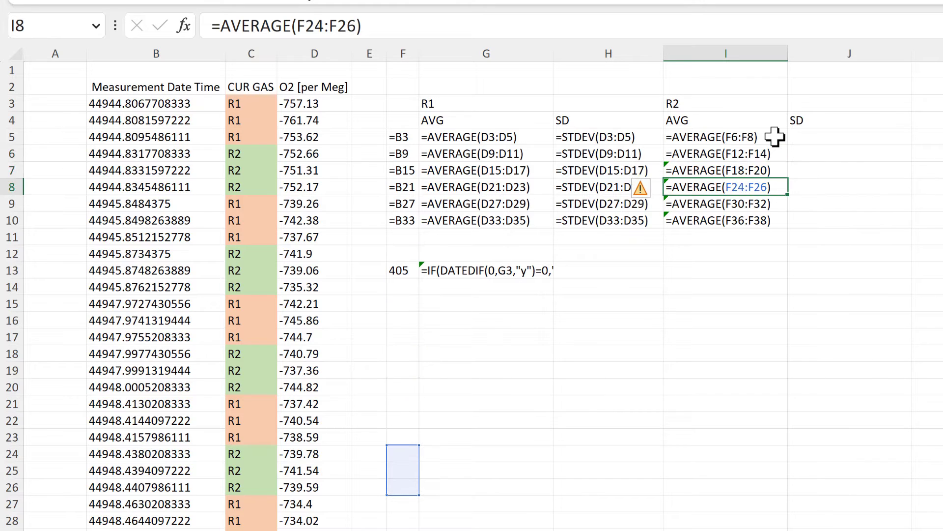
pyautogui.press('Up')
pyautogui.press('Up')
pyautogui.press('Up')
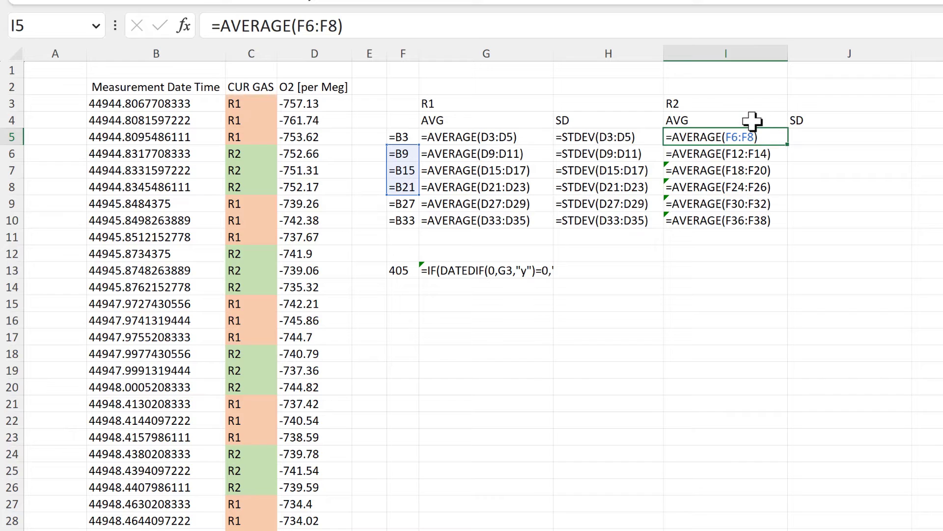
pyautogui.moveTo(752, 121); pyautogui.dragTo(756, 221)
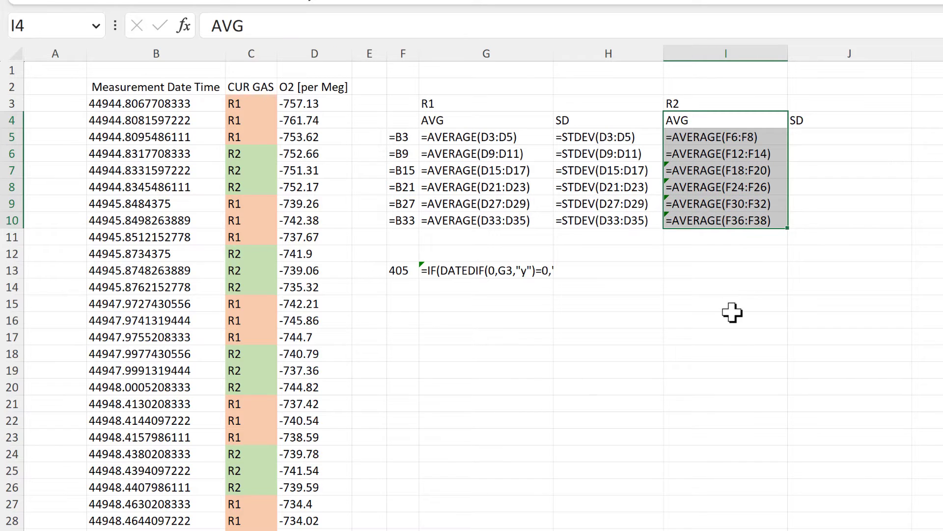
# - Replace F with D in the R2 AVG formulas, giving AVERAGE(D6:D8) through AVERAGE(D36:D38)
pyautogui.hotkey('ctrl', 'h')
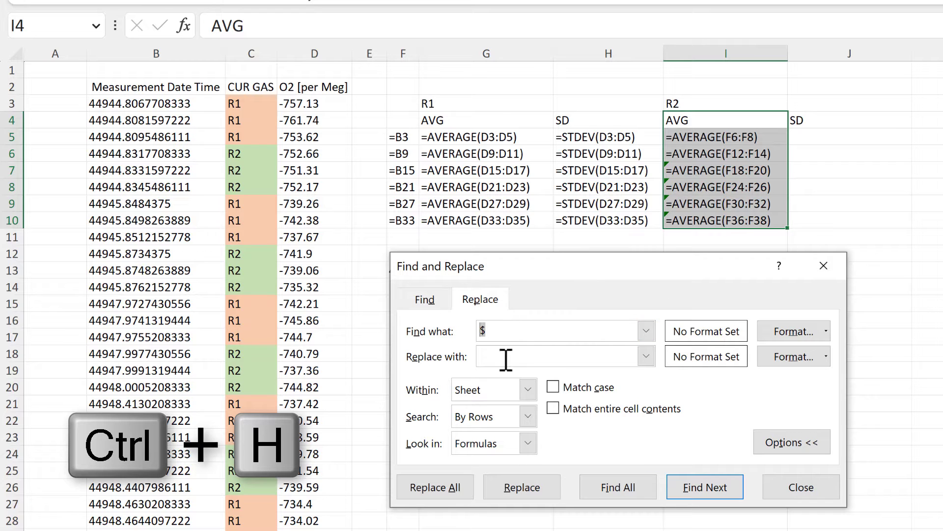
pyautogui.write('F')
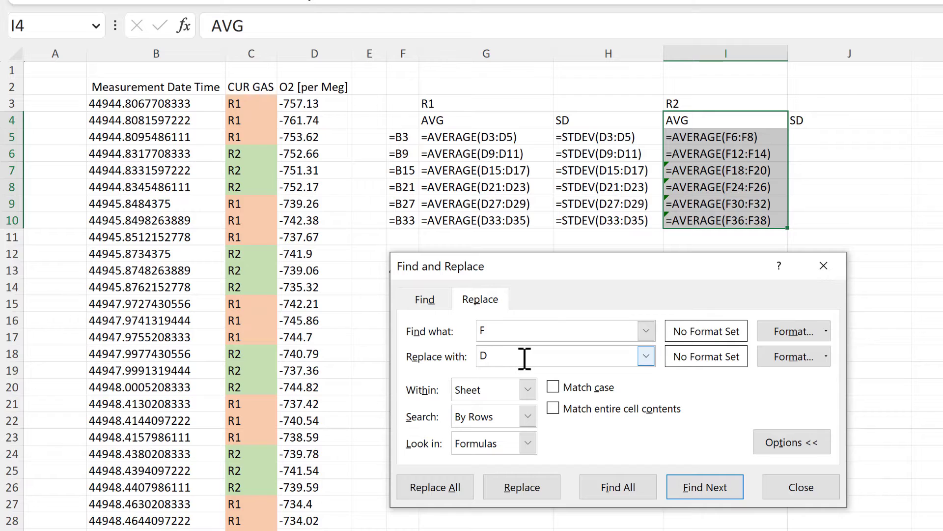
pyautogui.moveTo(558, 266); pyautogui.dragTo(642, 255)
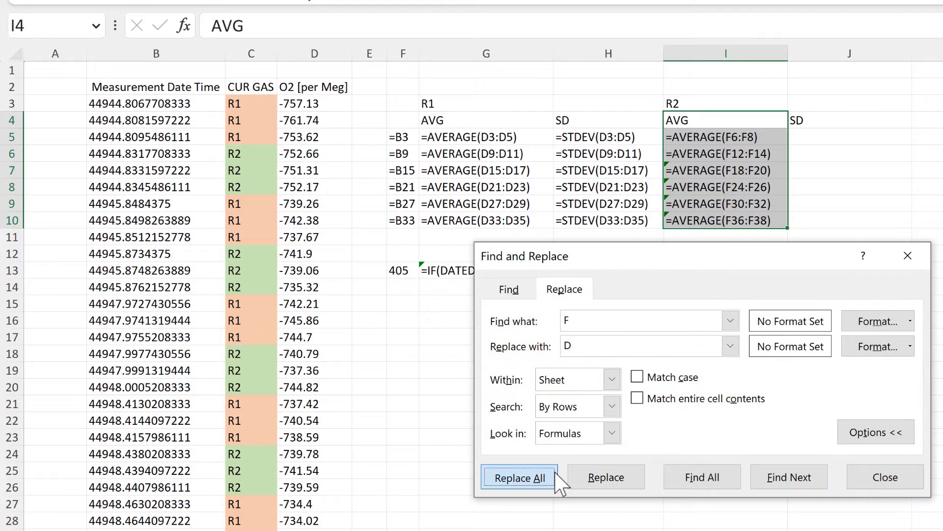
pyautogui.click(557, 479)
pyautogui.click(759, 278)
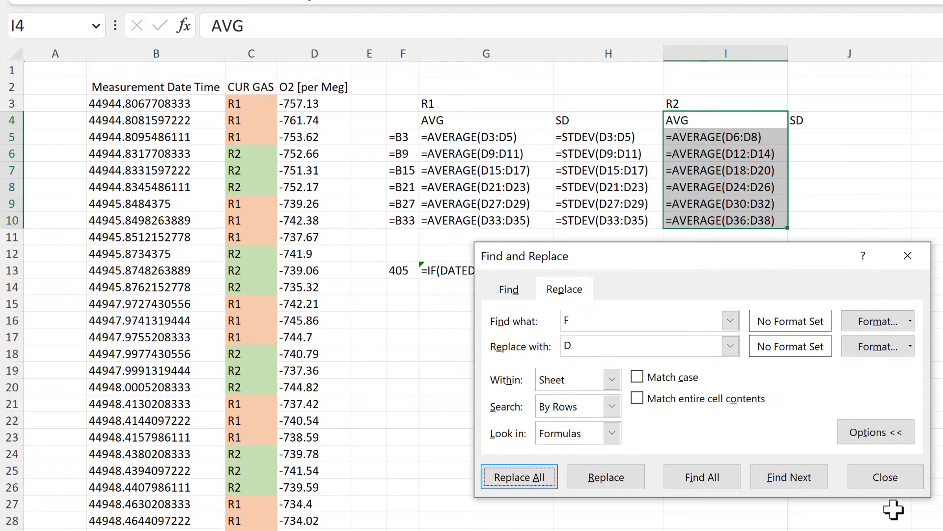
pyautogui.click(885, 477)
# - Check the corrected R2 AVG formulas, then copy I5:I10
pyautogui.click(742, 139)
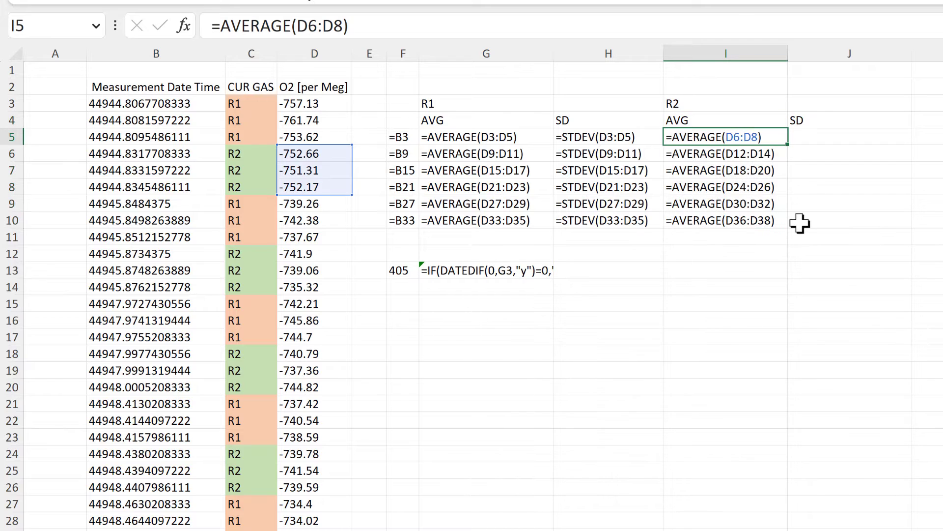
pyautogui.press('Down')
pyautogui.press('Down')
pyautogui.press('Down')
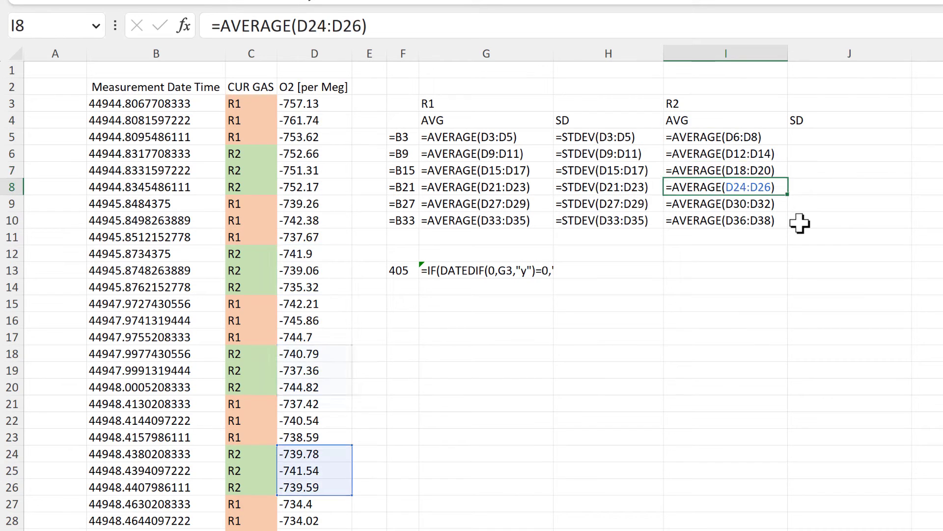
pyautogui.press('Up')
pyautogui.press('Up')
pyautogui.press('Up')
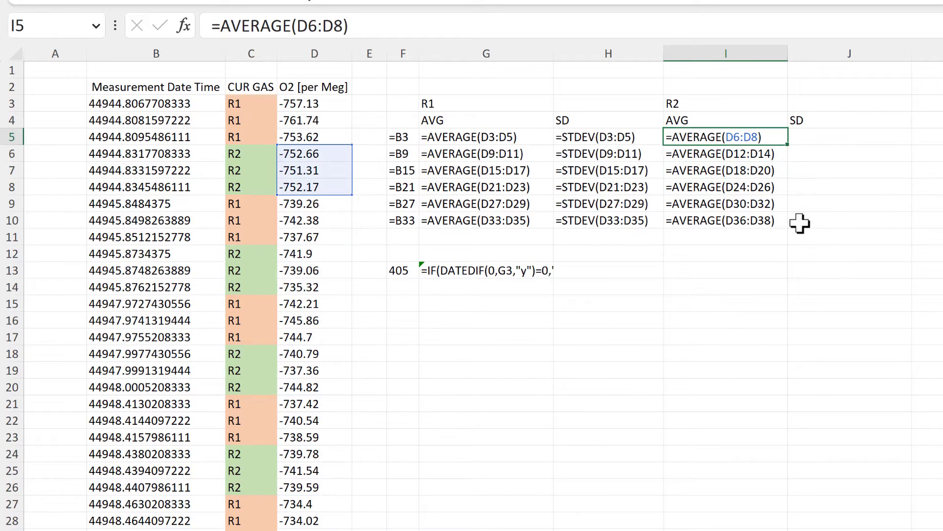
pyautogui.click(734, 273)
pyautogui.moveTo(695, 131); pyautogui.dragTo(703, 212)
pyautogui.hotkey('ctrl', 'c')
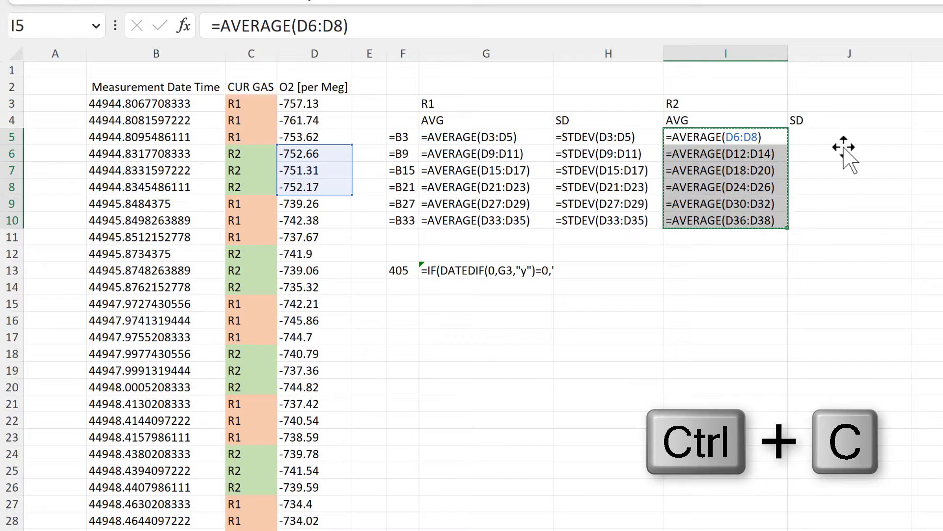
# - Paste the AVERAGE formulas into J5:J10, which shift to =AVERAGE(E6:E8) through =AVERAGE(E36:E38), then select J4:J10
pyautogui.click(842, 141)
pyautogui.hotkey('ctrl', 'v')
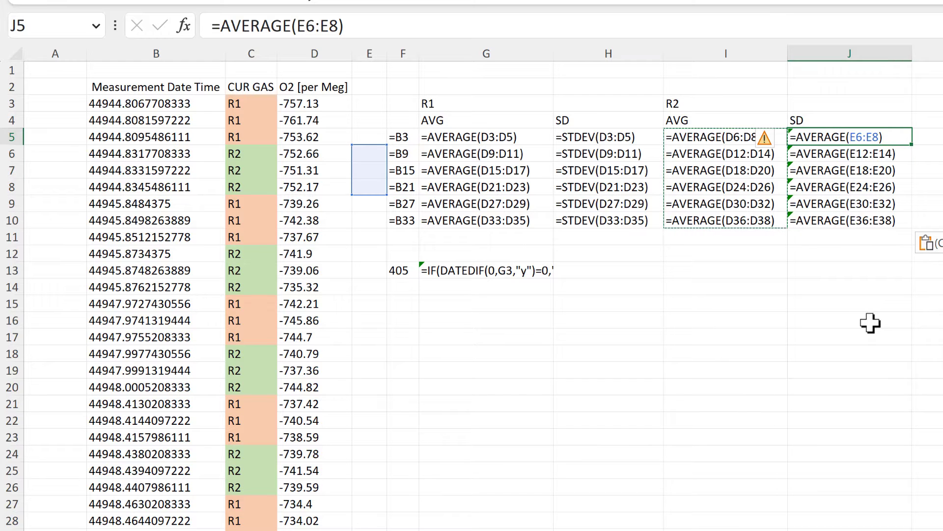
pyautogui.click(848, 142)
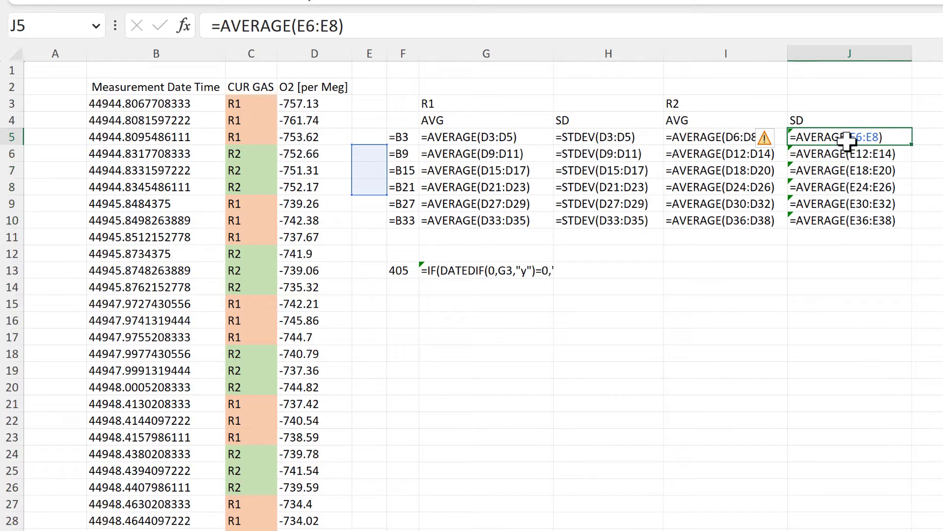
pyautogui.click(845, 168)
pyautogui.press('Down')
pyautogui.press('Up')
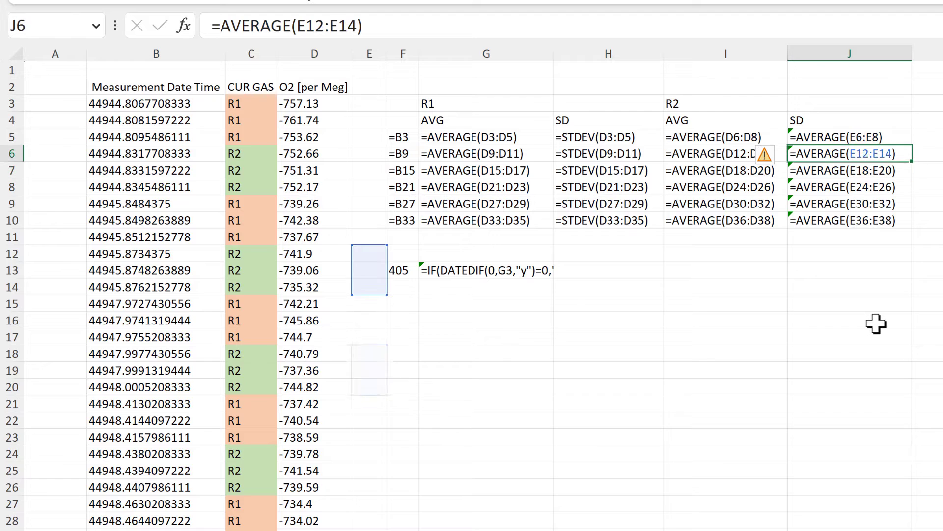
pyautogui.press('Up')
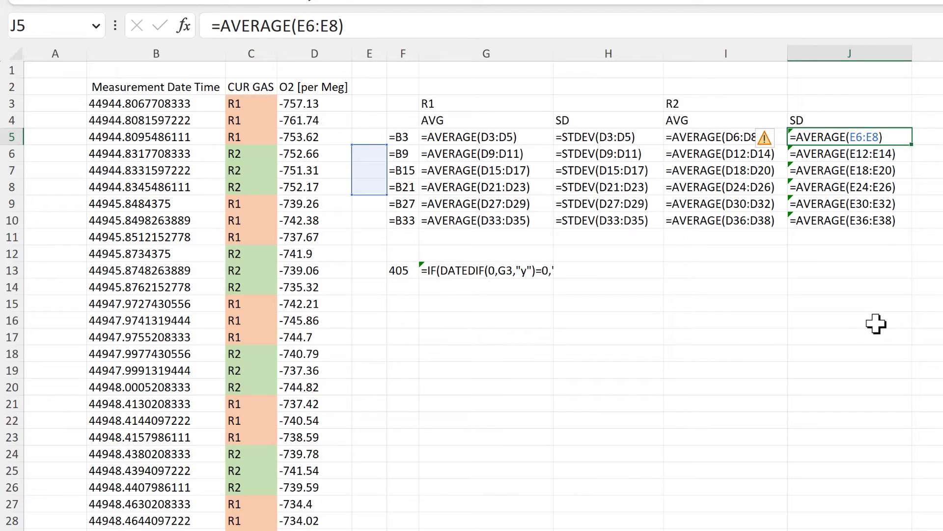
pyautogui.moveTo(804, 120); pyautogui.dragTo(808, 222)
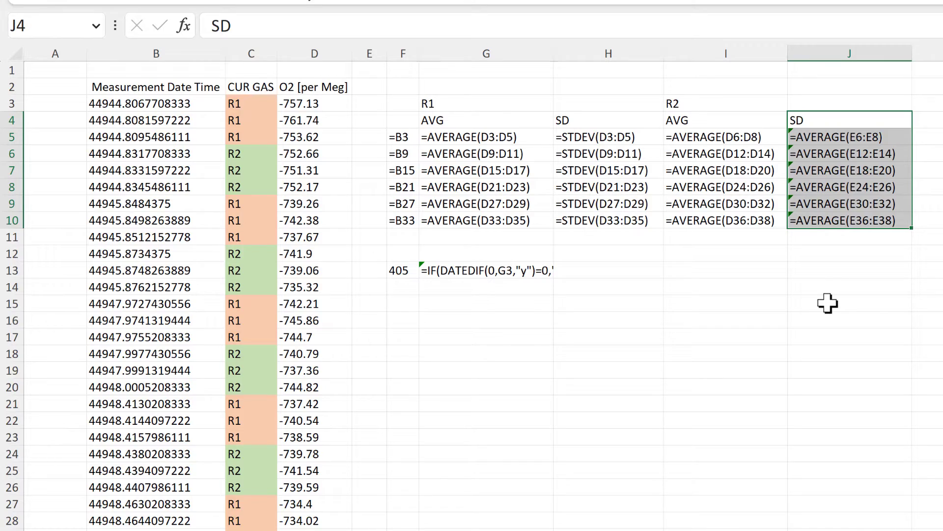
pyautogui.hotkey('ctrl', 'h')
pyautogui.moveTo(688, 290); pyautogui.dragTo(880, 261)
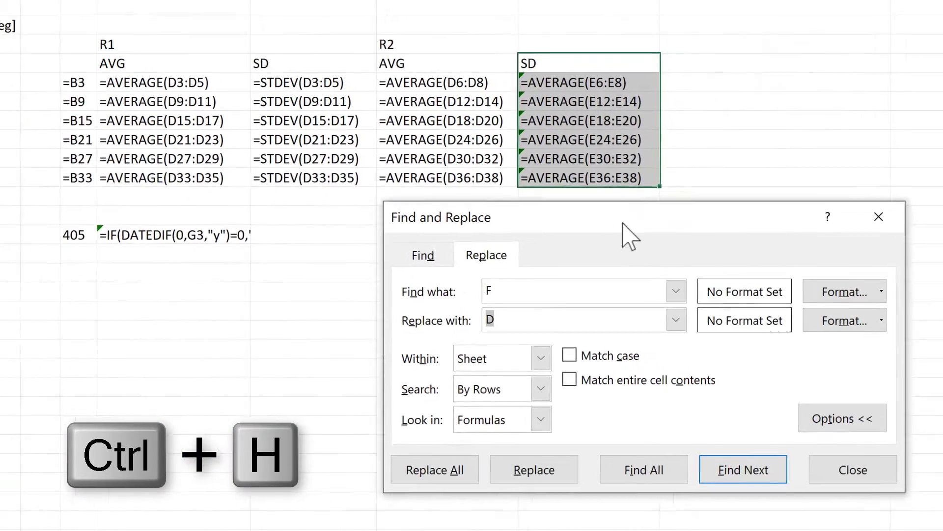
pyautogui.moveTo(467, 273); pyautogui.dragTo(369, 273)
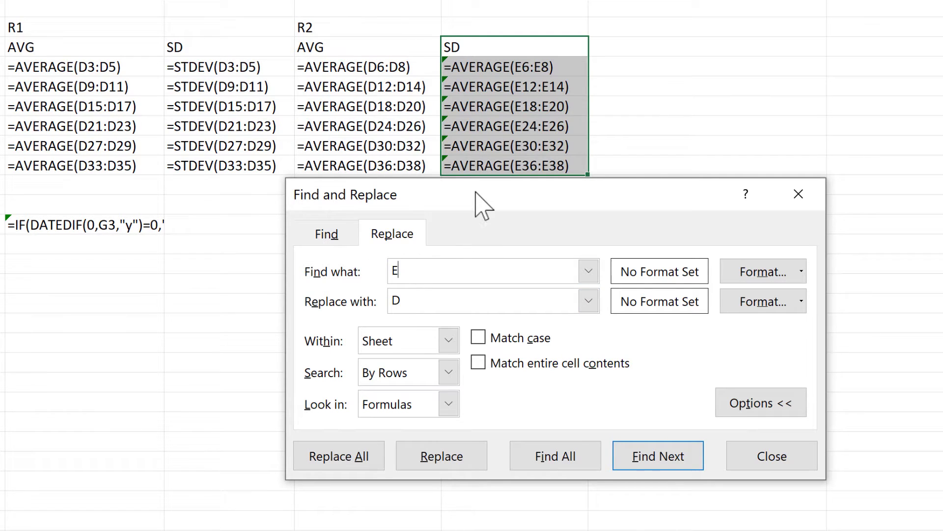
pyautogui.moveTo(476, 192); pyautogui.dragTo(481, 214)
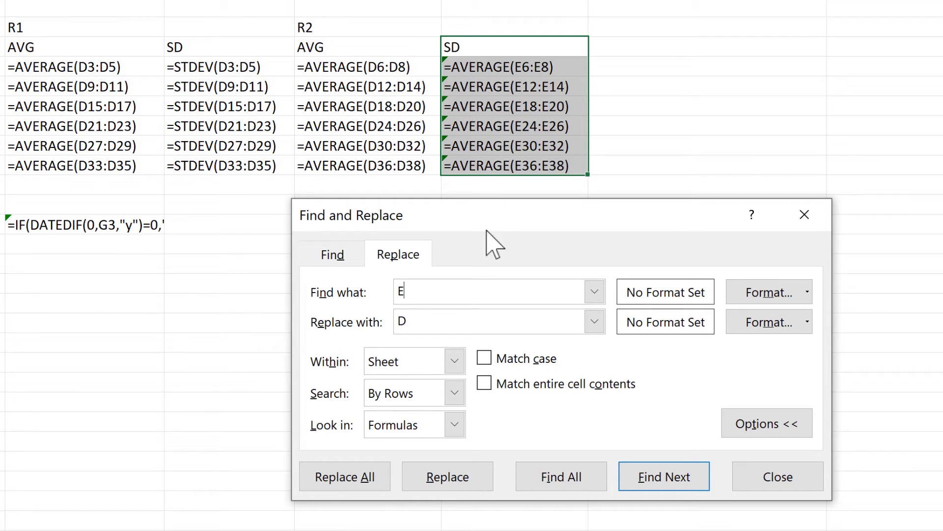
pyautogui.click(384, 484)
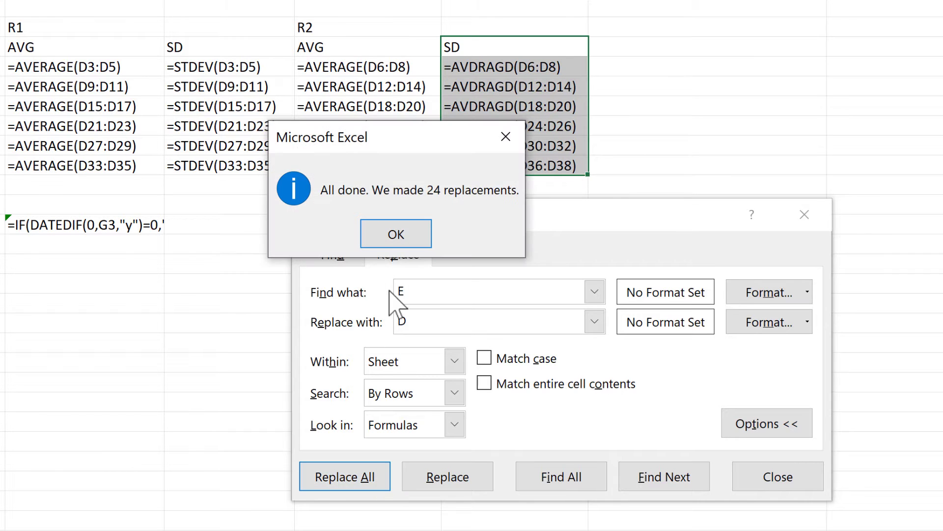
pyautogui.click(393, 241)
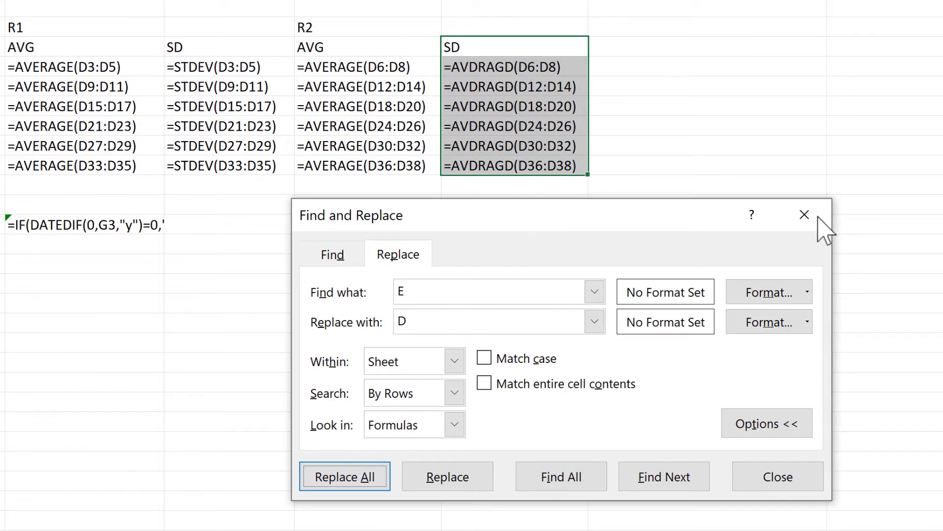
pyautogui.click(802, 216)
pyautogui.click(488, 227)
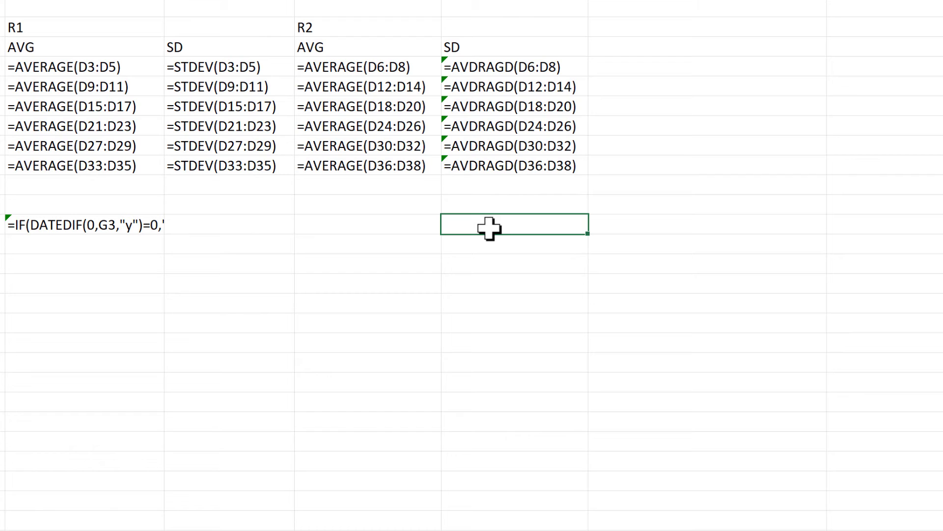
pyautogui.hotkey('ctrl', 'z')
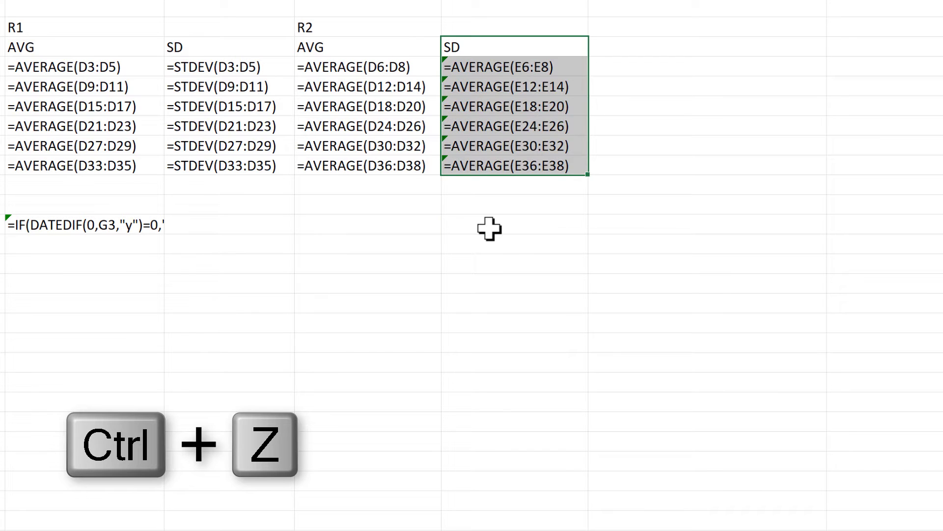
# - Replace every '(E' with '(D' in the selected R2 SD formulas
pyautogui.hotkey('ctrl', 'h')
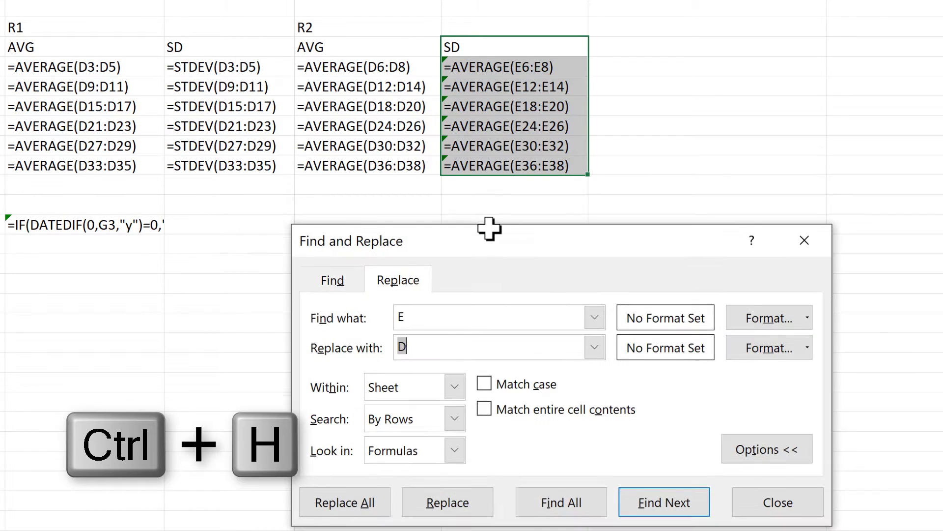
pyautogui.click(410, 279)
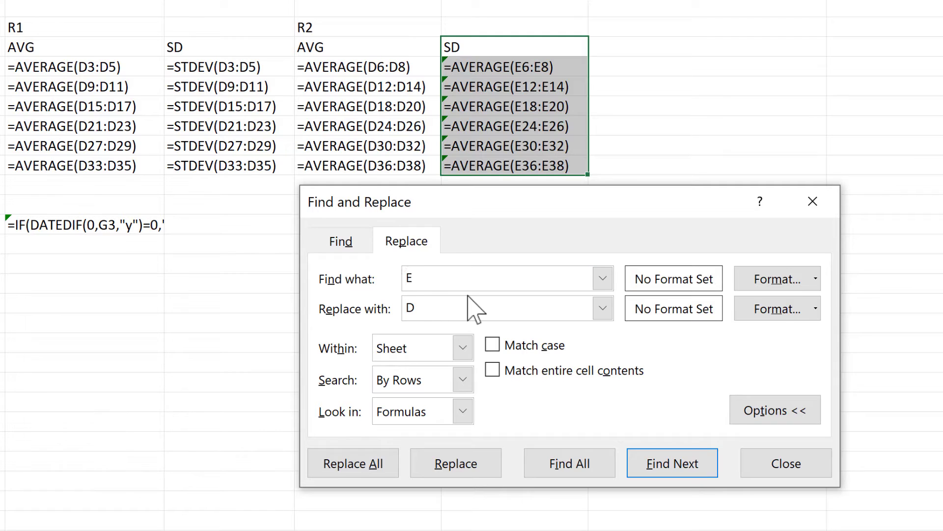
pyautogui.click(410, 309)
pyautogui.click(360, 462)
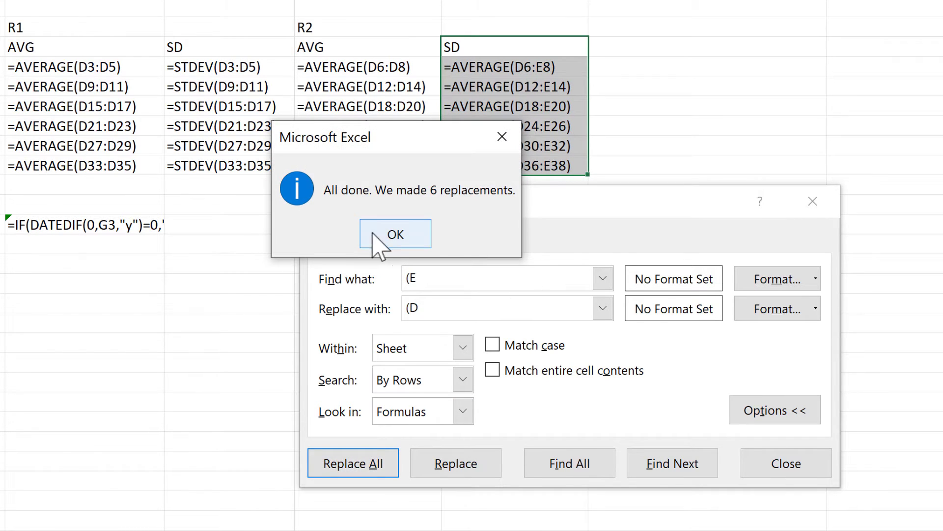
pyautogui.click(502, 136)
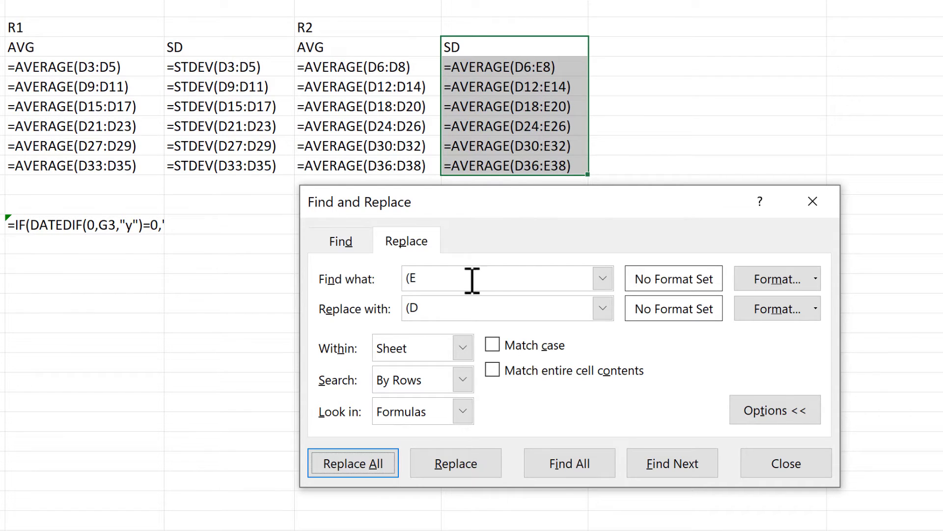
# - Replace every ':E' with ':D' so the ranges end in column D (6 replacements)
pyautogui.click(414, 278)
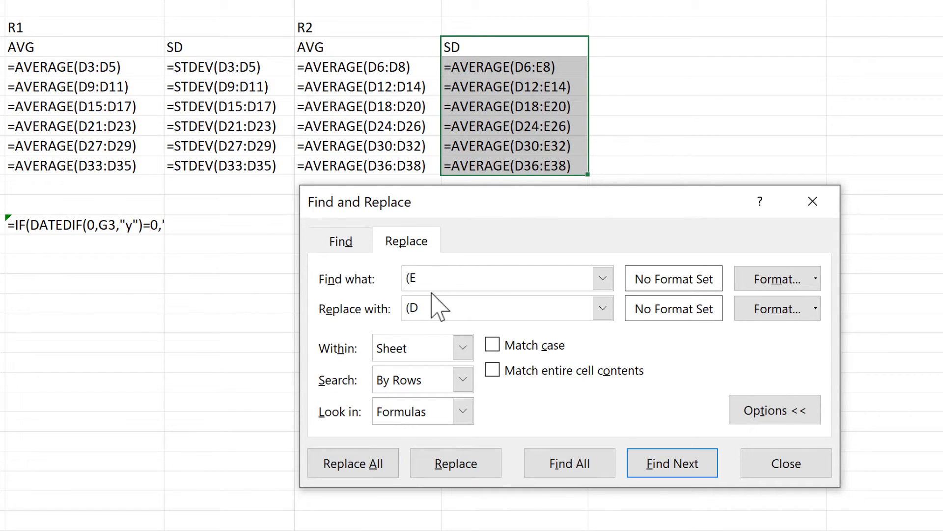
pyautogui.click(409, 309)
pyautogui.click(365, 476)
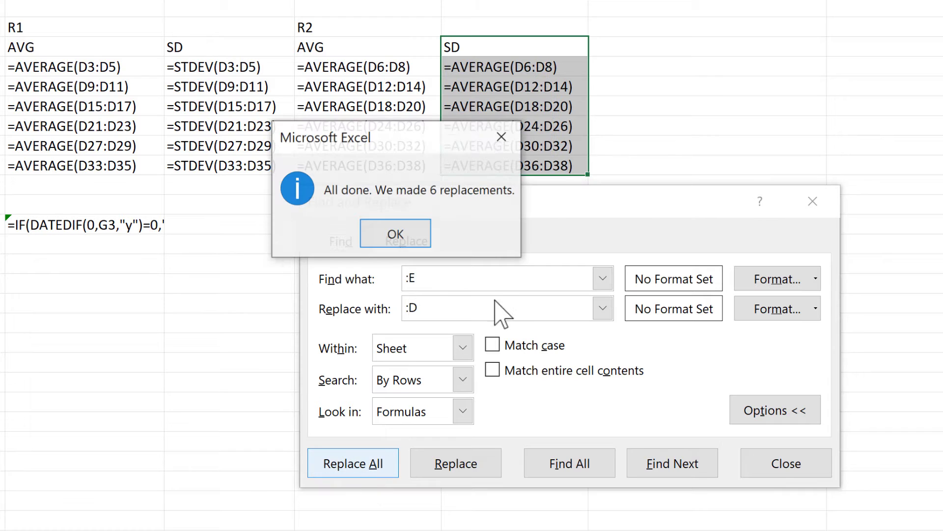
pyautogui.click(450, 233)
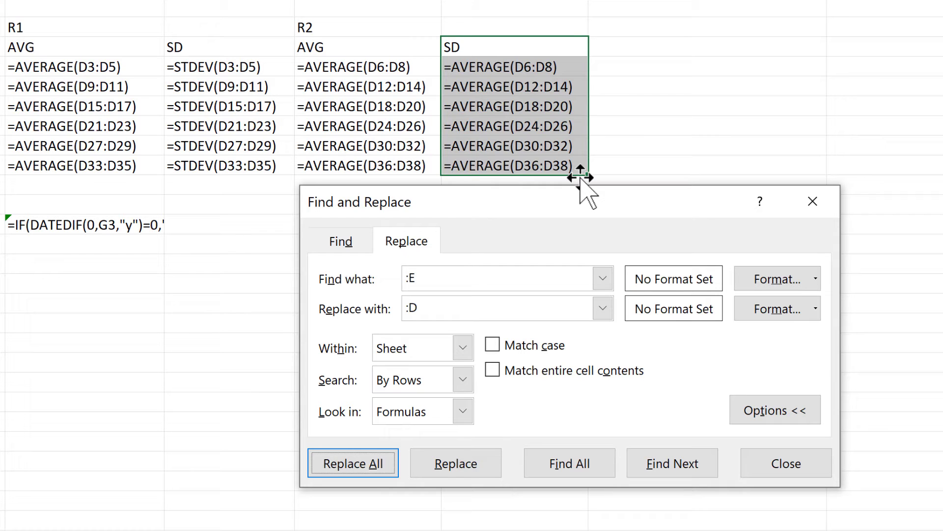
pyautogui.click(782, 469)
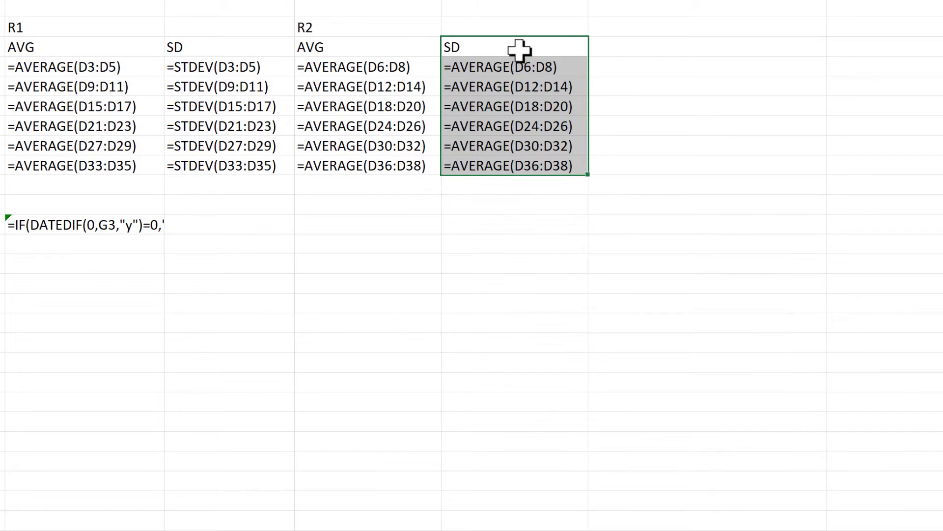
pyautogui.doubleClick(466, 66)
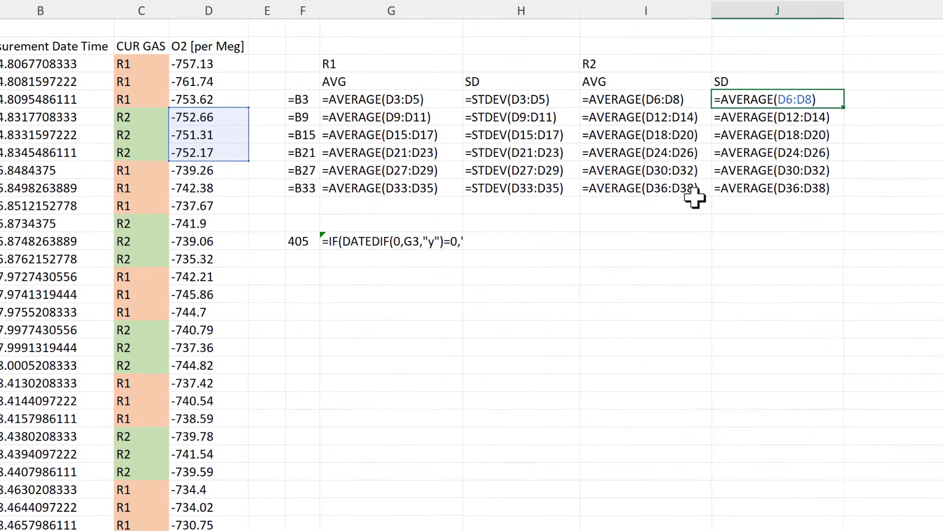
pyautogui.press('Return')
pyautogui.press('F2')
pyautogui.press('Return')
pyautogui.press('F2')
pyautogui.press('Return')
pyautogui.press('F2')
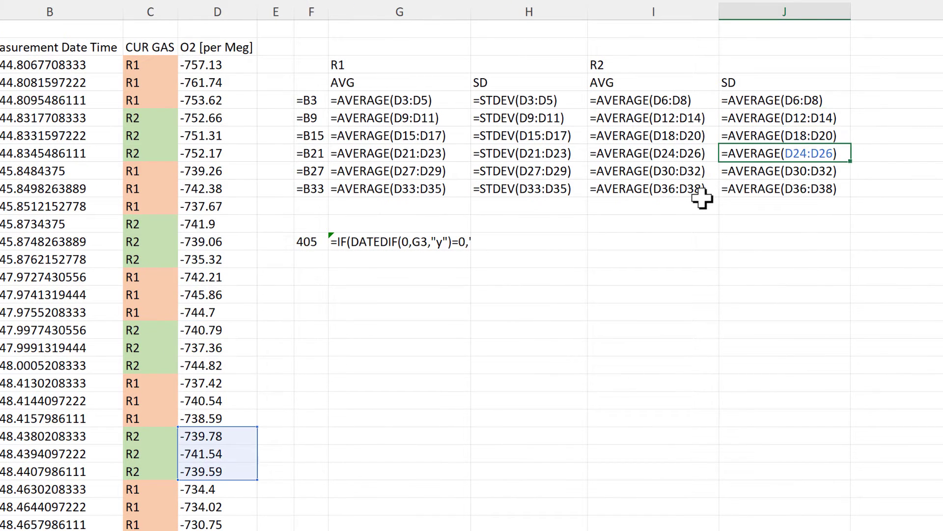
pyautogui.hotkey('shift', 'Return')
pyautogui.press('F2')
pyautogui.hotkey('shift', 'Return')
pyautogui.press('F2')
pyautogui.hotkey('shift', 'Return')
pyautogui.press('F2')
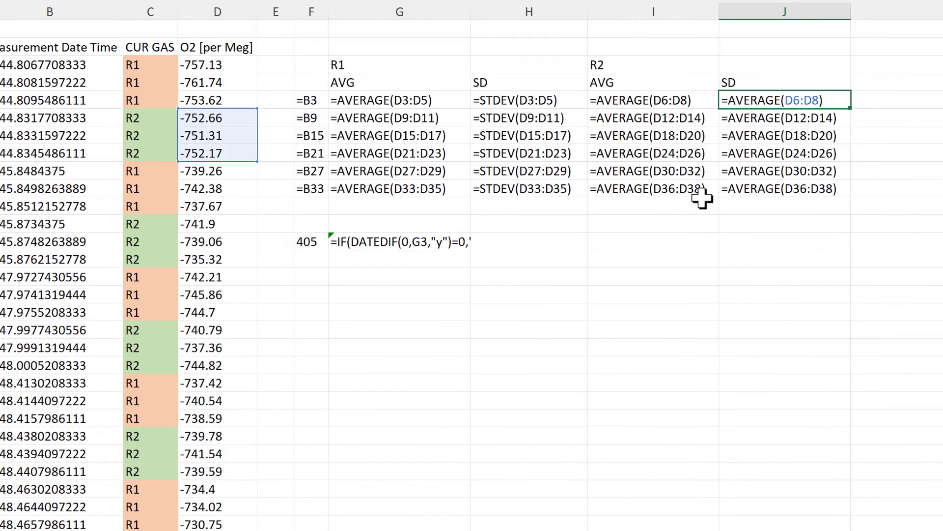
pyautogui.click(743, 240)
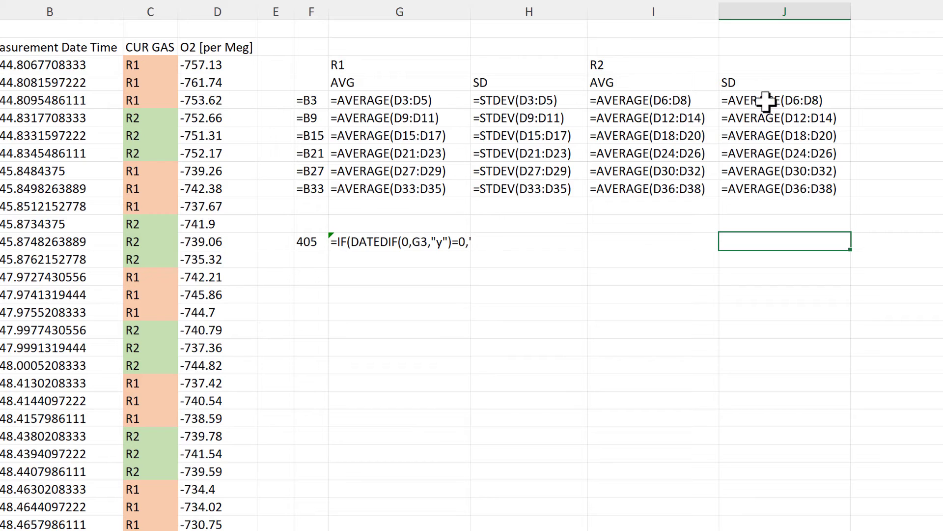
pyautogui.moveTo(749, 82); pyautogui.dragTo(747, 189)
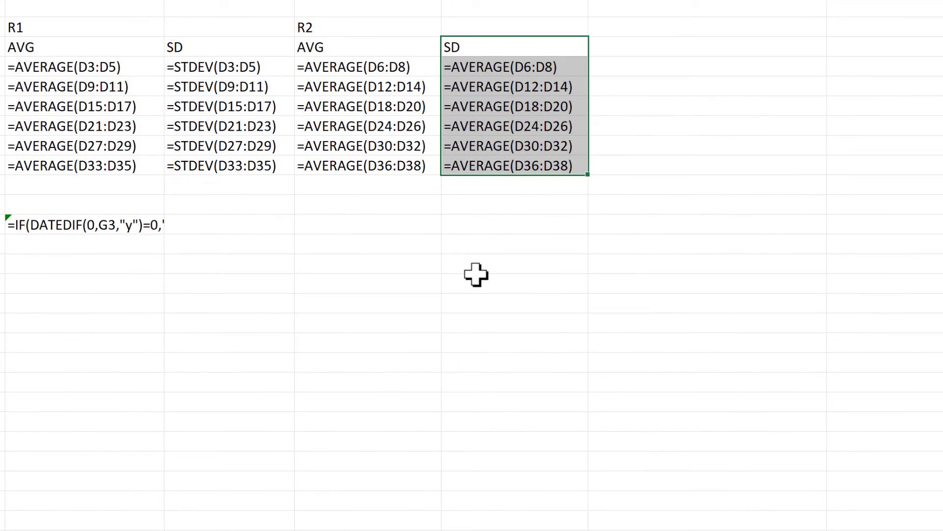
# - Replace AVERAGE with STDEV in the R2 SD formulas (6 replacements)
pyautogui.hotkey('ctrl', 'h')
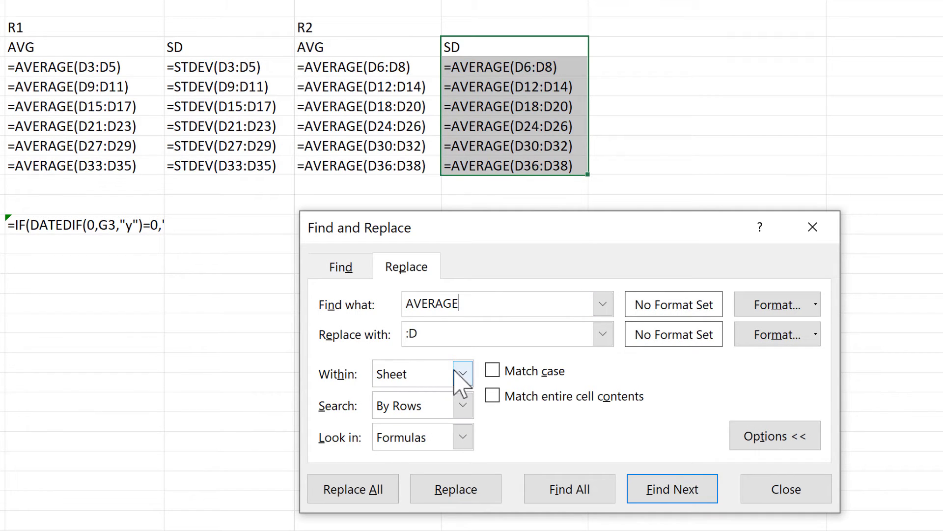
pyautogui.click(603, 334)
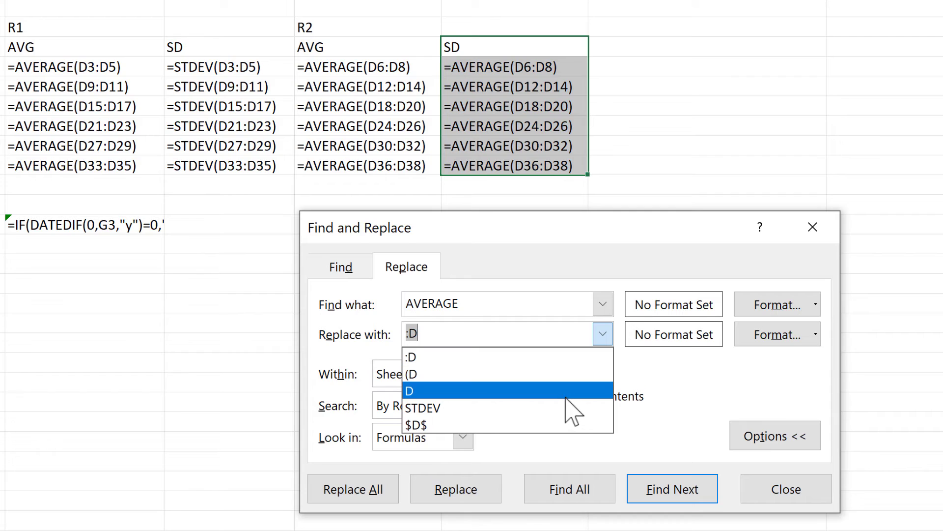
pyautogui.click(580, 407)
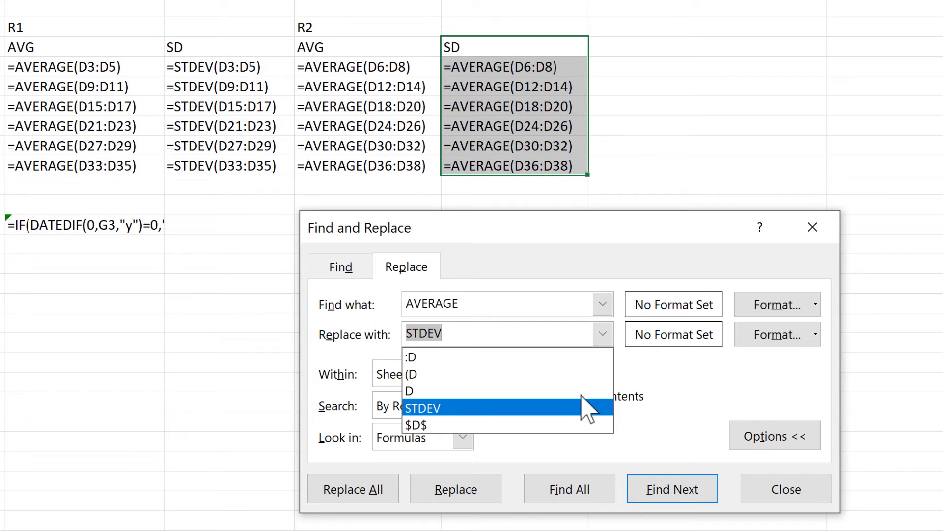
pyautogui.click(385, 488)
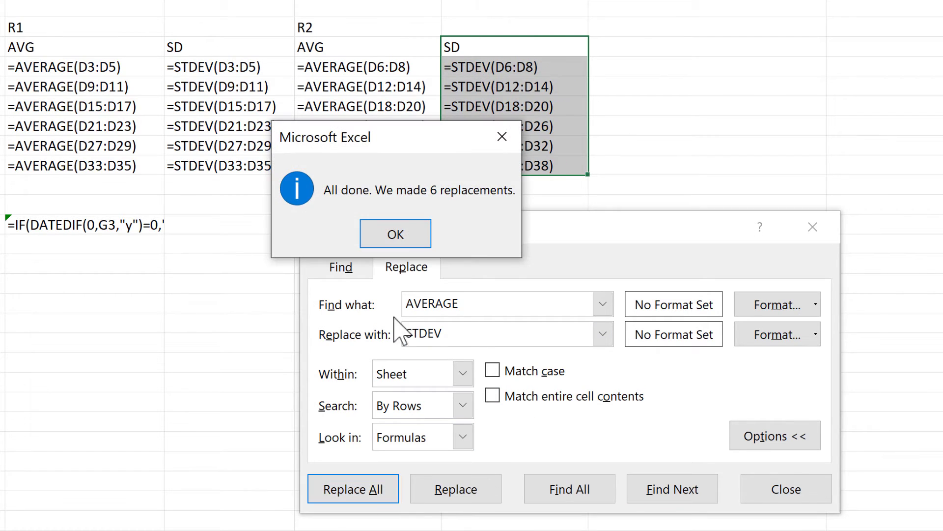
pyautogui.click(418, 231)
pyautogui.click(814, 497)
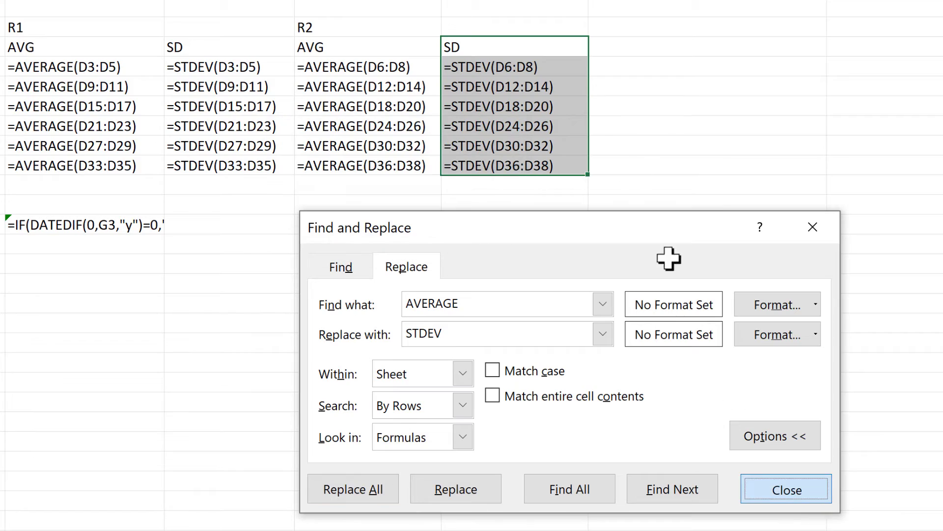
# - Check the STDEV formulas, =STDEV(D6:D8) through =STDEV(D36:D38), cell by cell
pyautogui.press('F2')
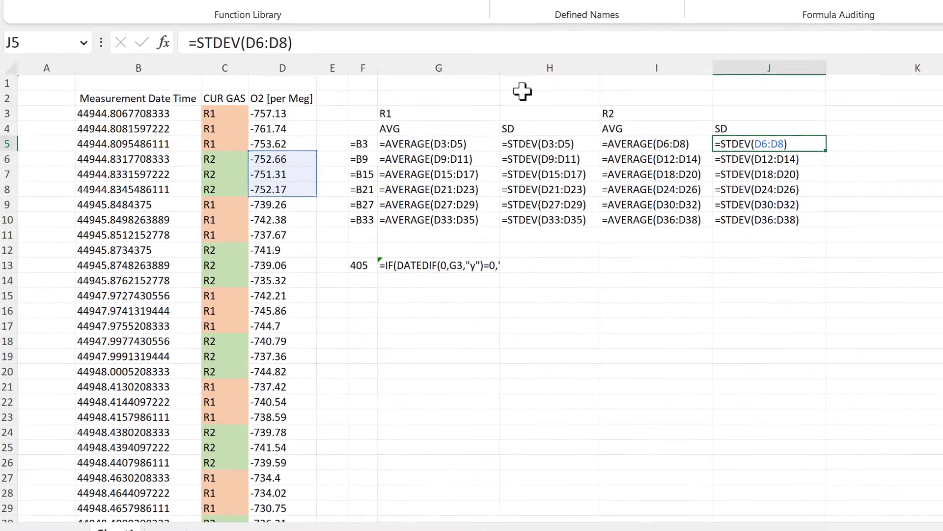
pyautogui.press('Return')
pyautogui.press('F2')
pyautogui.press('Return')
pyautogui.press('F2')
pyautogui.press('Return')
pyautogui.press('F2')
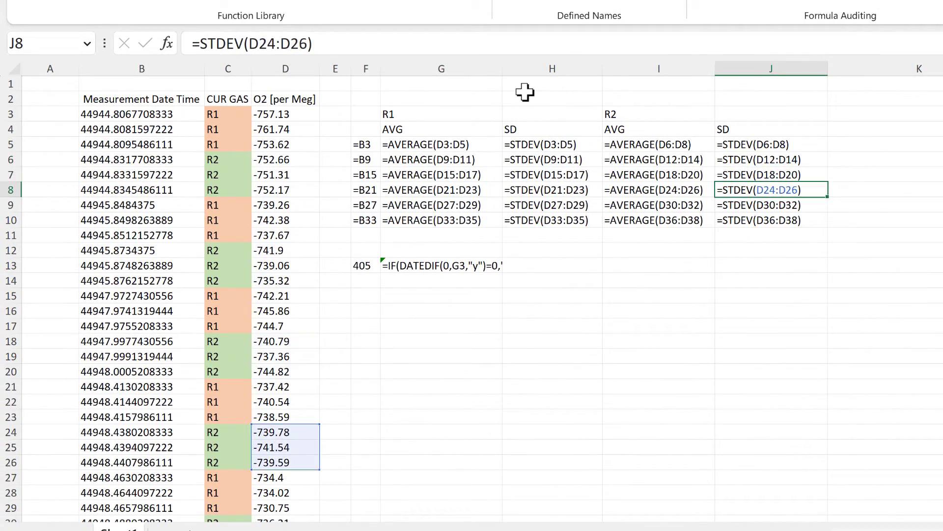
pyautogui.hotkey('shift', 'Return')
pyautogui.press('F2')
pyautogui.hotkey('shift', 'Return')
pyautogui.press('F2')
pyautogui.hotkey('shift', 'Return')
pyautogui.press('F2')
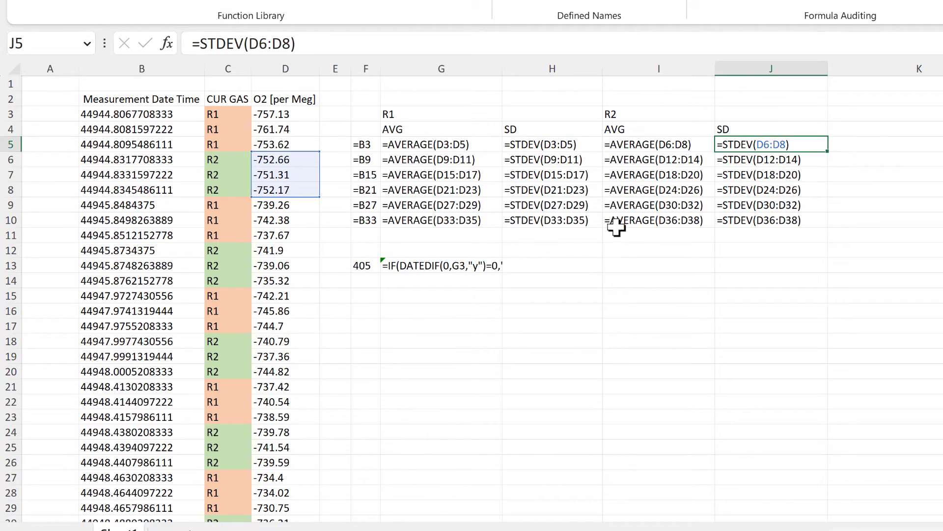
pyautogui.click(661, 301)
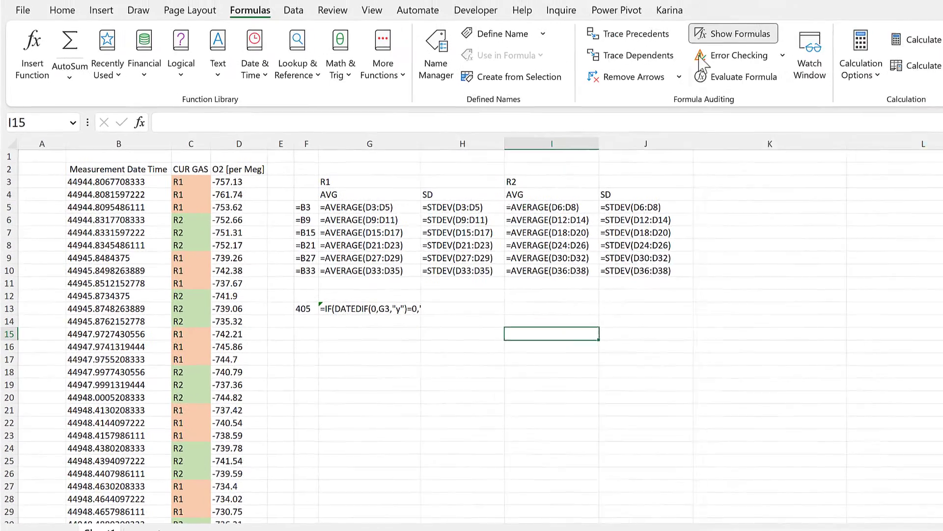
# - Show calculated values instead of formulas and auto-fit columns B through F
pyautogui.click(695, 43)
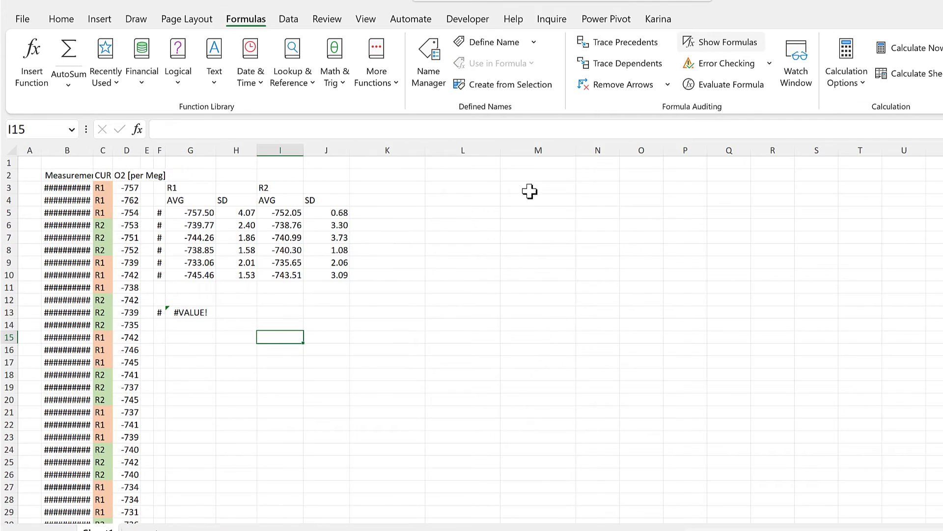
pyautogui.moveTo(67, 150); pyautogui.dragTo(165, 150)
pyautogui.doubleClick(164, 149)
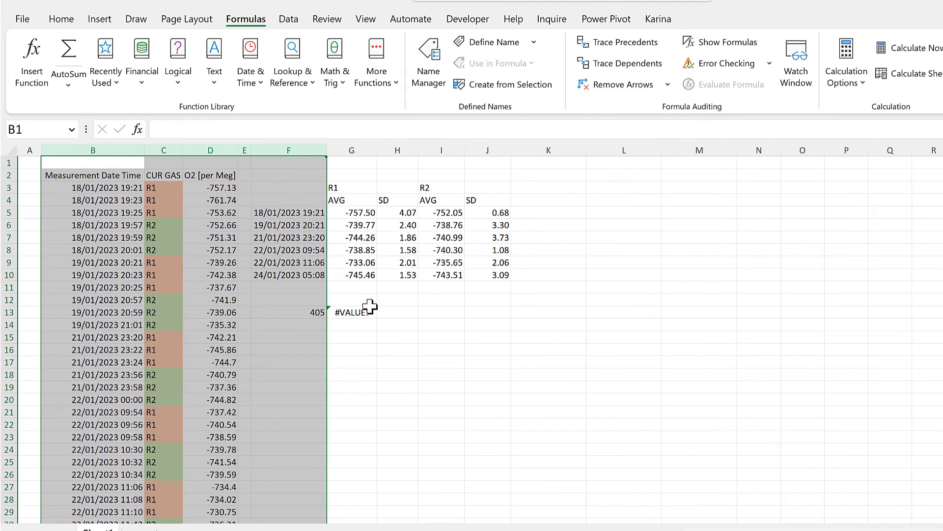
# - Enter a DATEDIF years-months-days formula in G13 based on G3, which returns #VALUE!
pyautogui.click(396, 312)
pyautogui.click(346, 310)
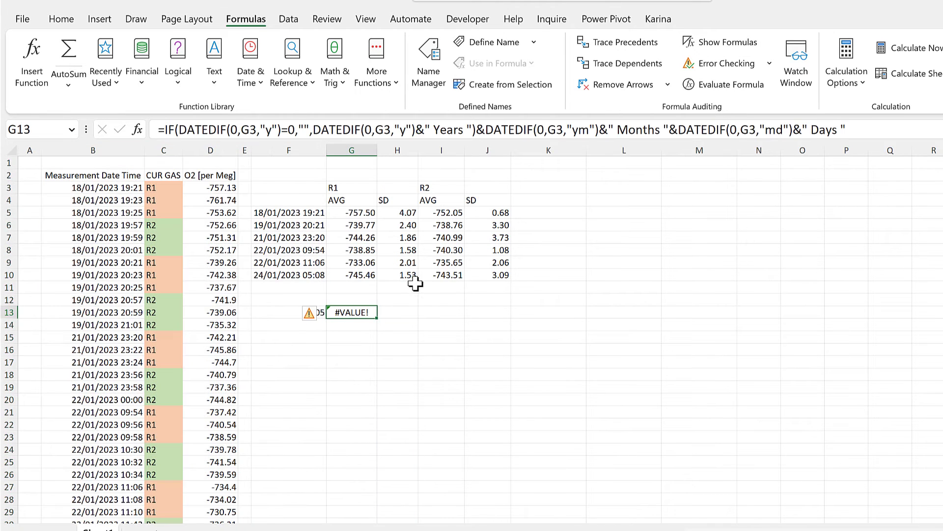
pyautogui.click(887, 134)
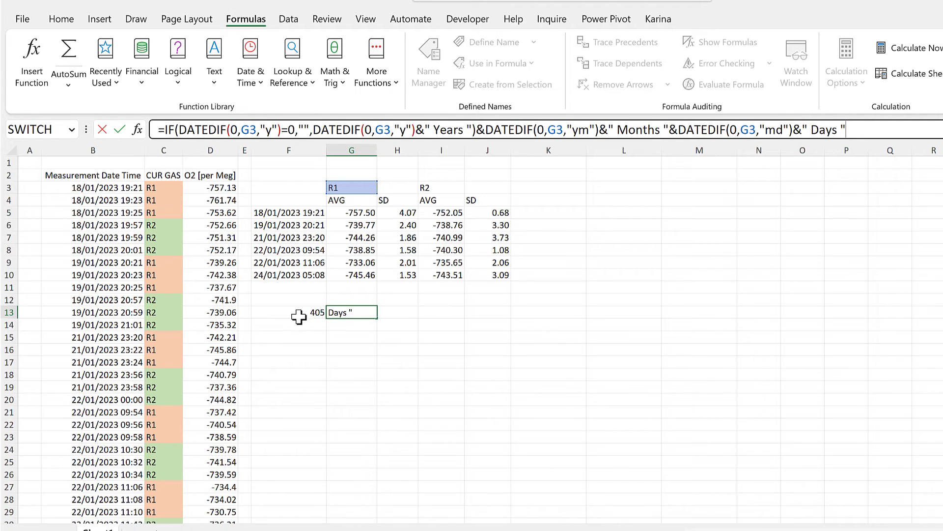
pyautogui.click(411, 345)
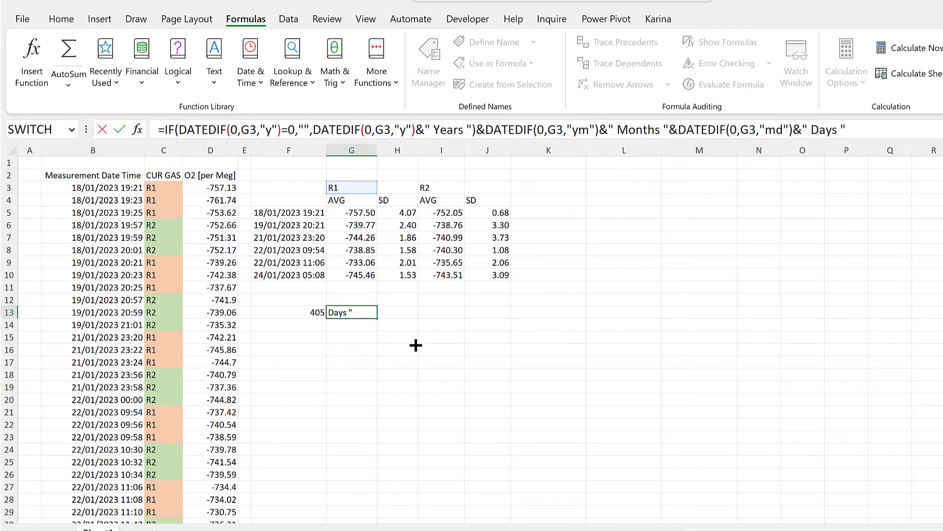
pyautogui.click(359, 313)
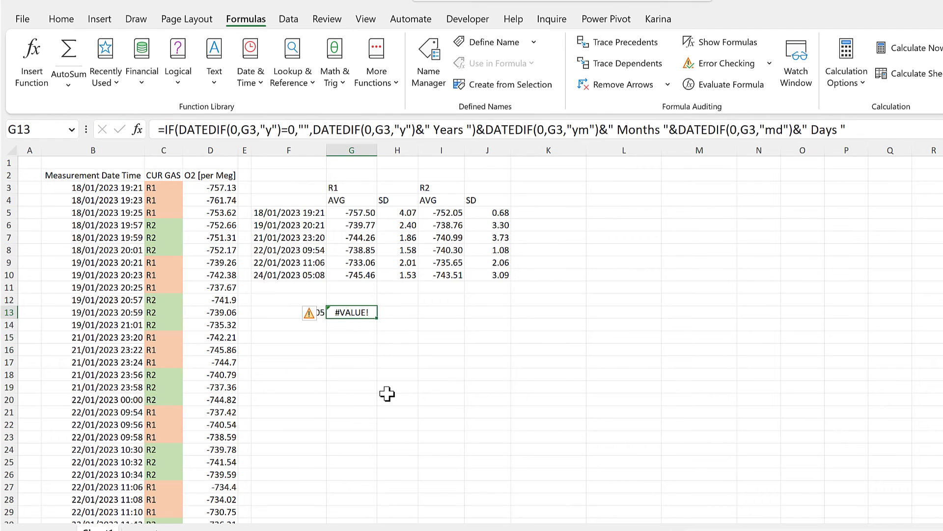
pyautogui.hotkey('ctrl', 'h')
# - Replace G3 with F13 so G13 shows 1 Years 1 Months 8 Days
pyautogui.moveTo(601, 324); pyautogui.dragTo(542, 280)
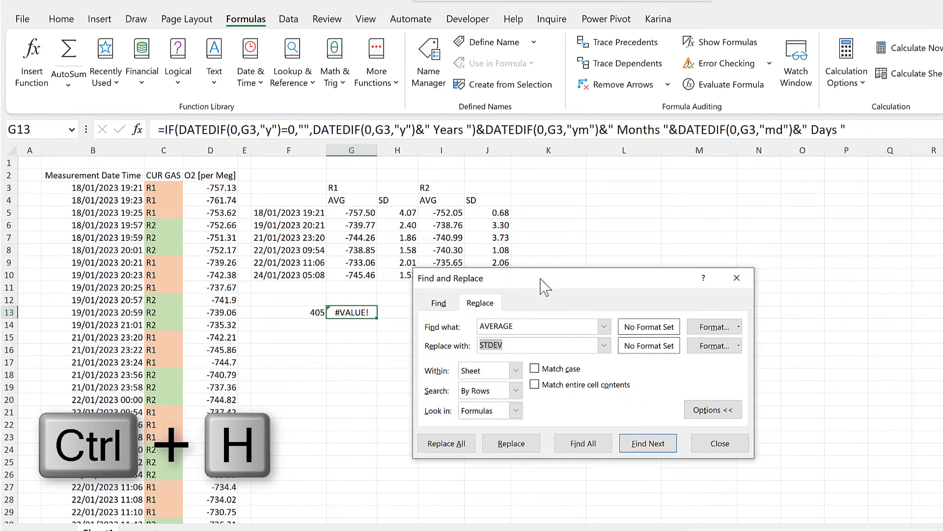
pyautogui.click(520, 328)
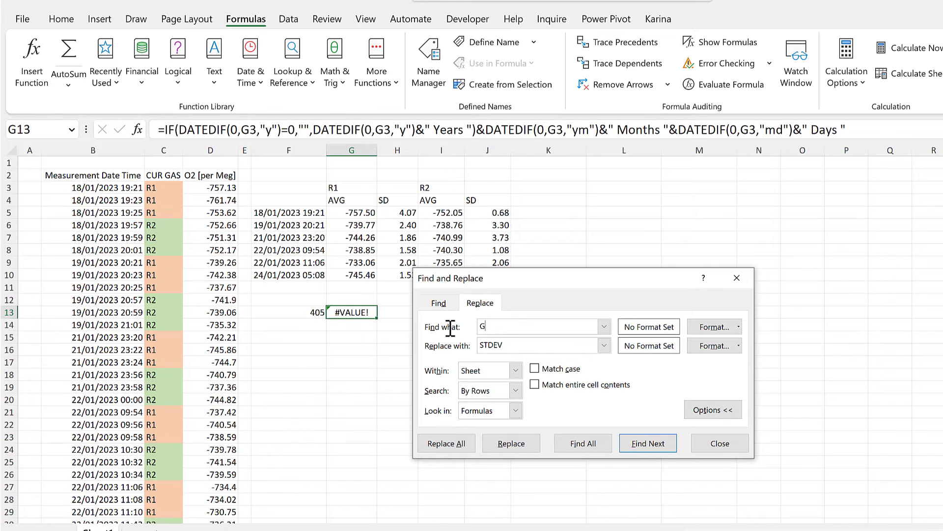
pyautogui.moveTo(502, 343); pyautogui.dragTo(460, 344)
pyautogui.click(447, 441)
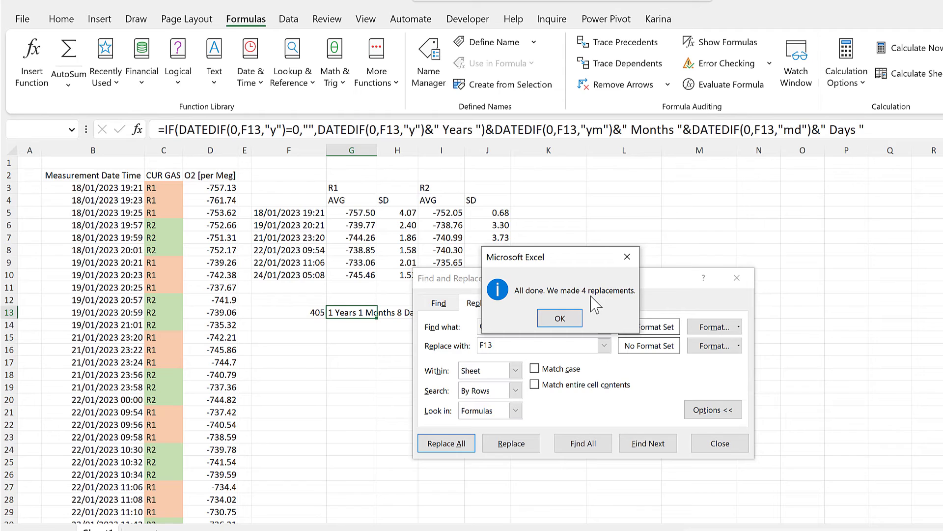
pyautogui.click(561, 319)
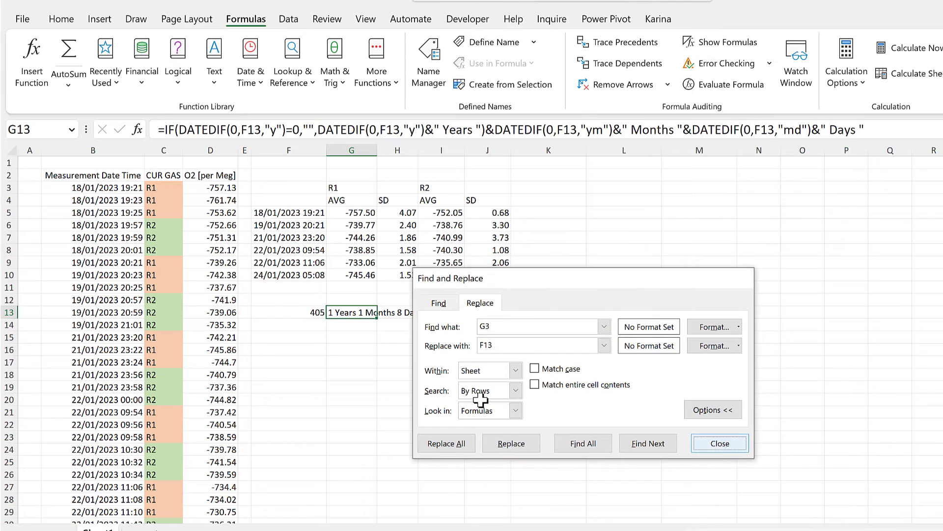
# - Copy the summary table F3:J10
pyautogui.press('Escape')
pyautogui.click(433, 364)
pyautogui.moveTo(300, 189); pyautogui.dragTo(487, 273)
pyautogui.hotkey('ctrl', 'c')
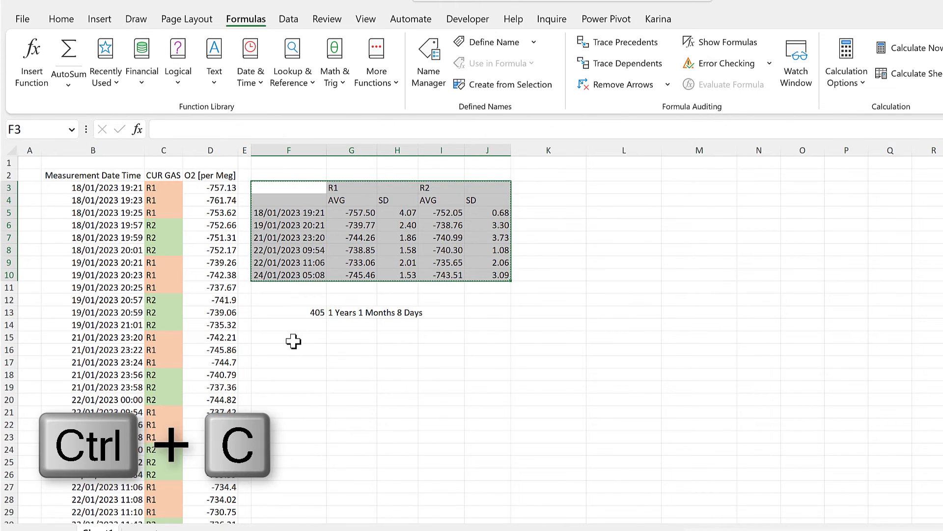
pyautogui.click(293, 338)
pyautogui.rightClick(294, 338)
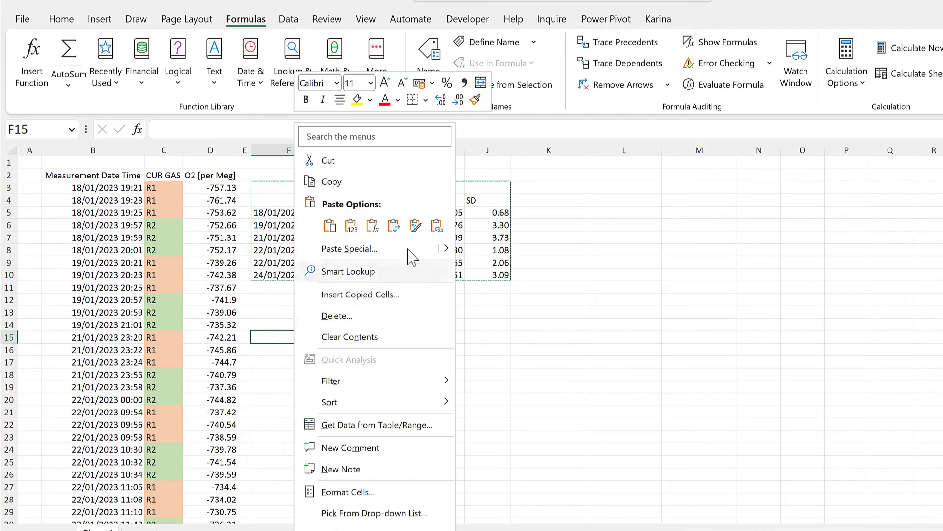
pyautogui.click(408, 224)
pyautogui.click(391, 349)
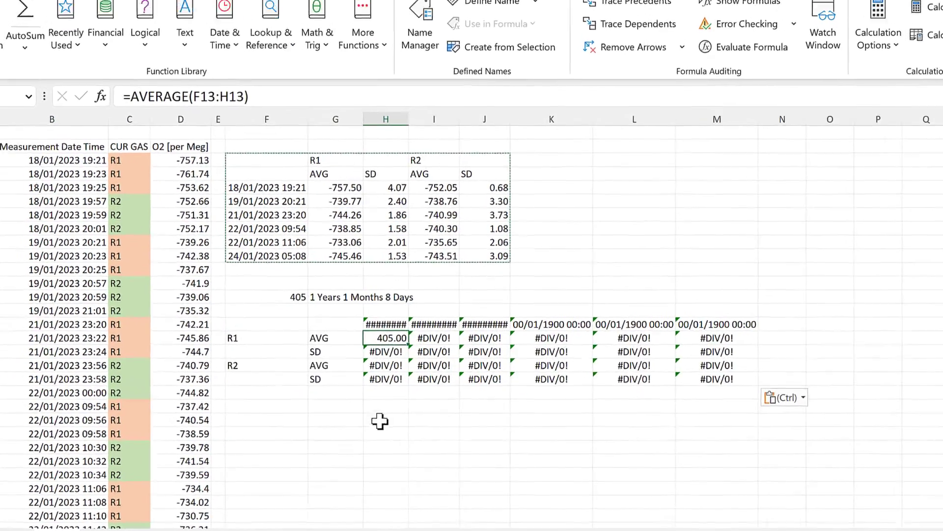
pyautogui.press('F2')
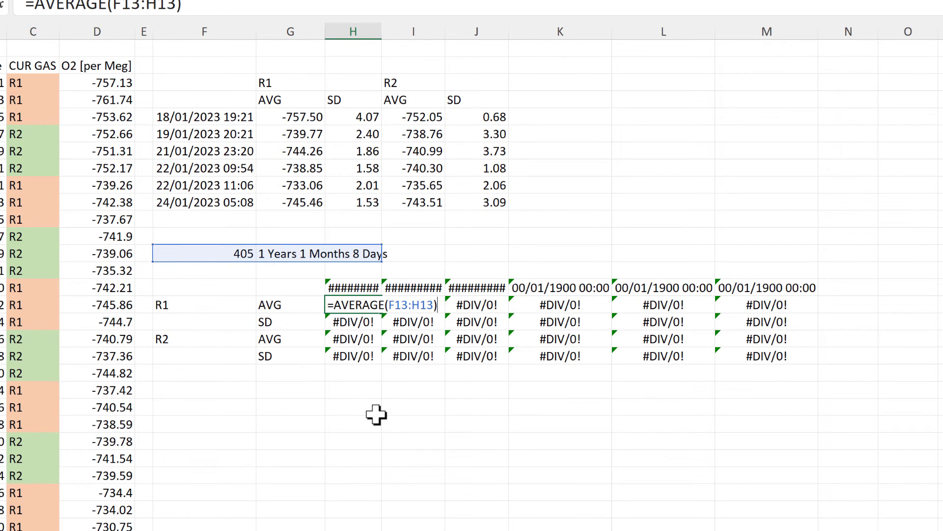
pyautogui.press('Return')
pyautogui.hotkey('ctrl', 'z')
pyautogui.hotkey('ctrl', 'z')
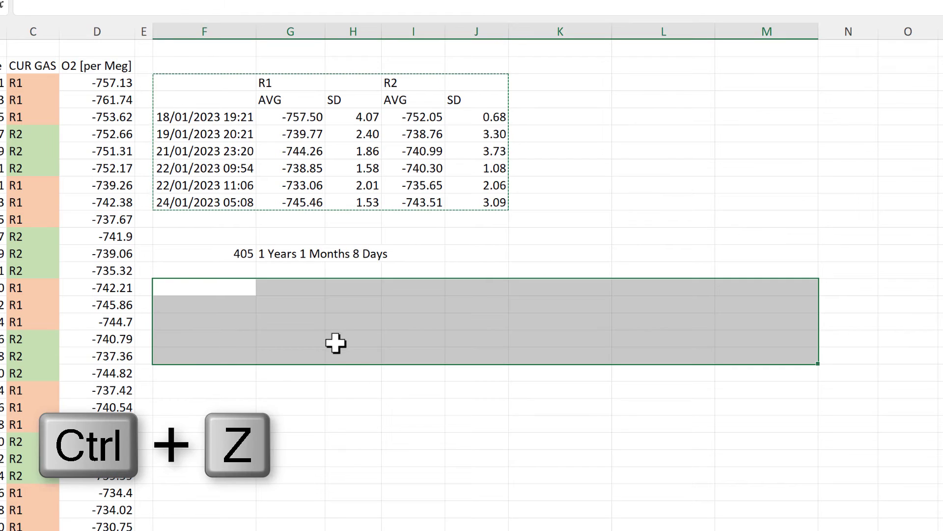
pyautogui.click(314, 329)
pyautogui.moveTo(217, 84); pyautogui.dragTo(467, 206)
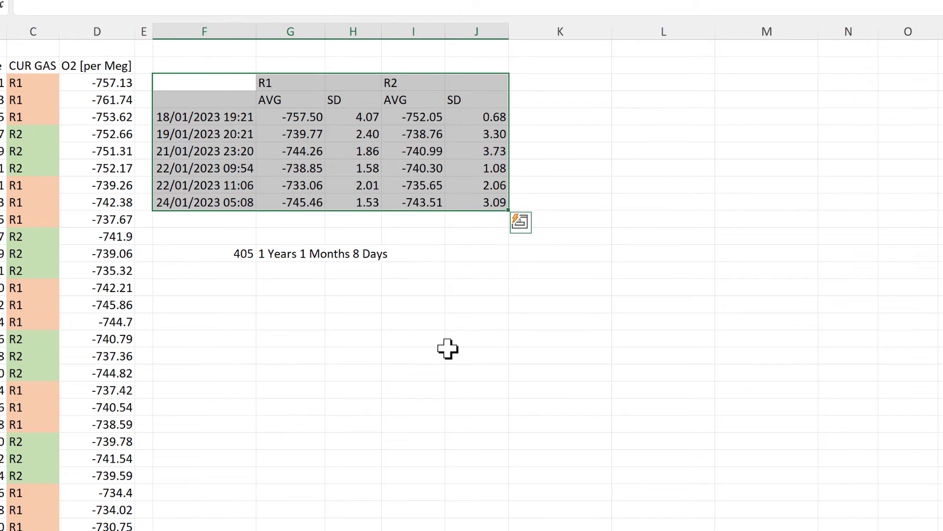
# - Replace every '=' with '#=' to turn the table's formulas into text (30 replacements)
pyautogui.hotkey('ctrl', 'h')
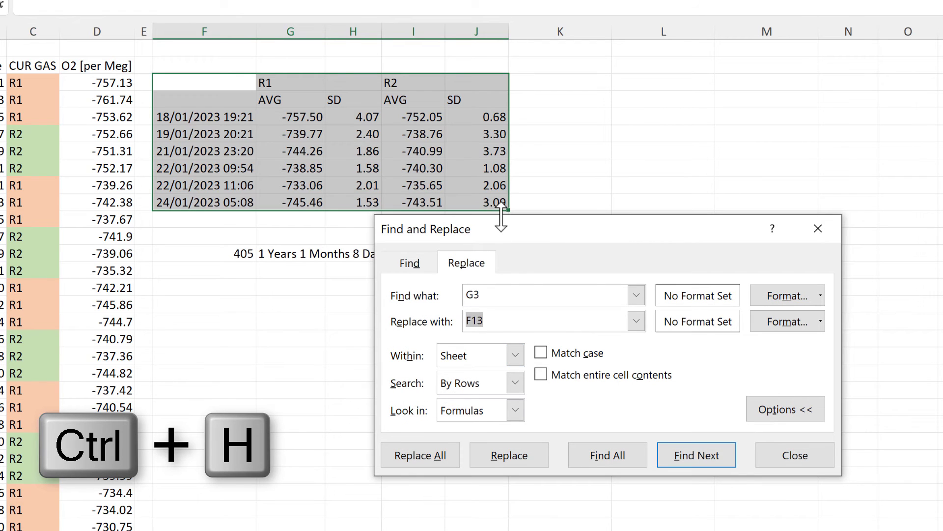
pyautogui.moveTo(495, 294); pyautogui.dragTo(442, 294)
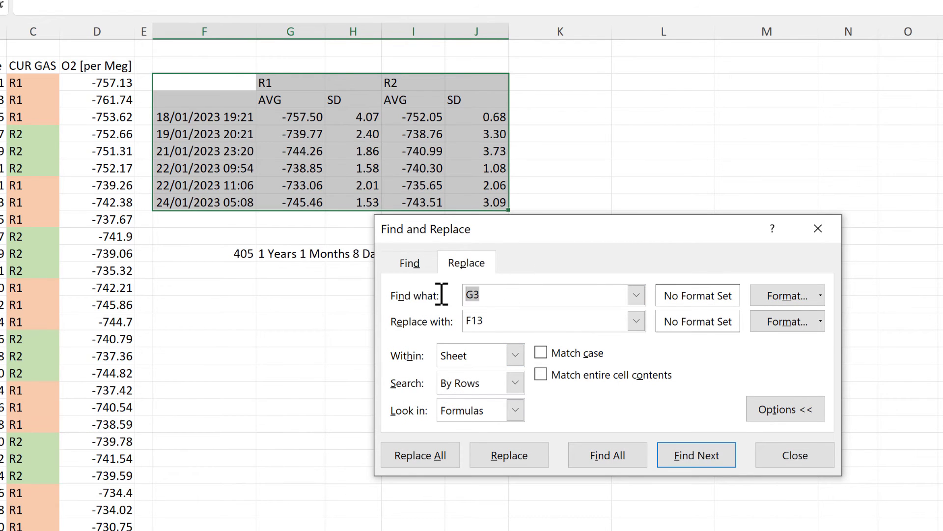
pyautogui.write('=')
pyautogui.moveTo(494, 321); pyautogui.dragTo(448, 321)
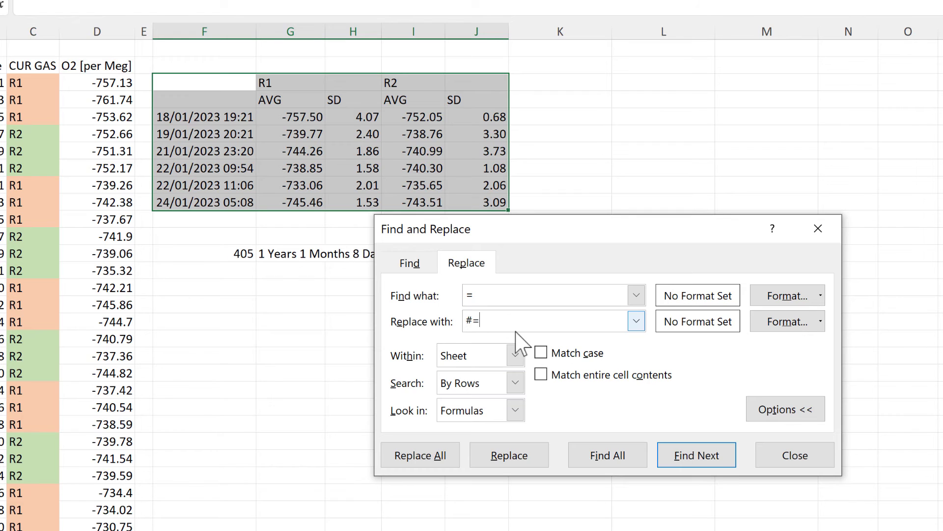
pyautogui.click(432, 464)
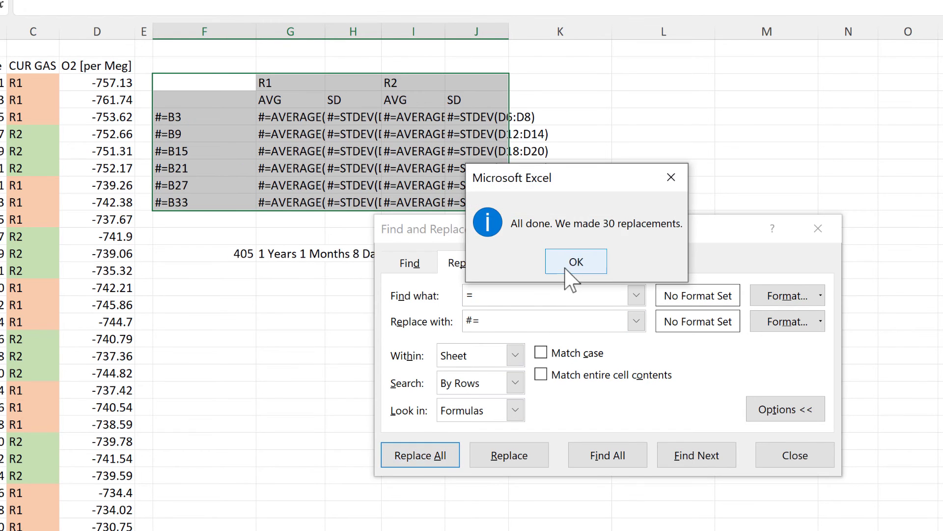
pyautogui.click(573, 259)
pyautogui.click(795, 456)
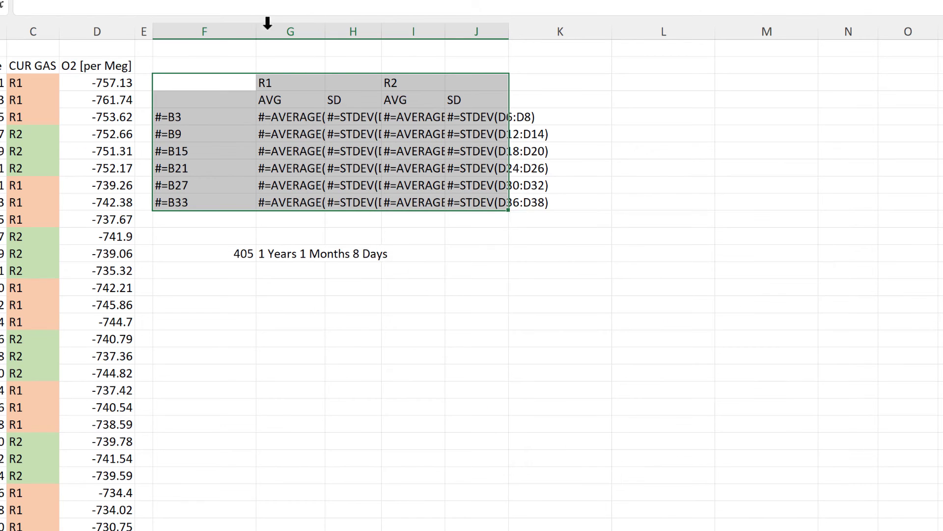
# - Auto-fit columns G to J to show the #= text, then select F3:J10
pyautogui.moveTo(269, 29); pyautogui.dragTo(488, 44)
pyautogui.doubleClick(508, 29)
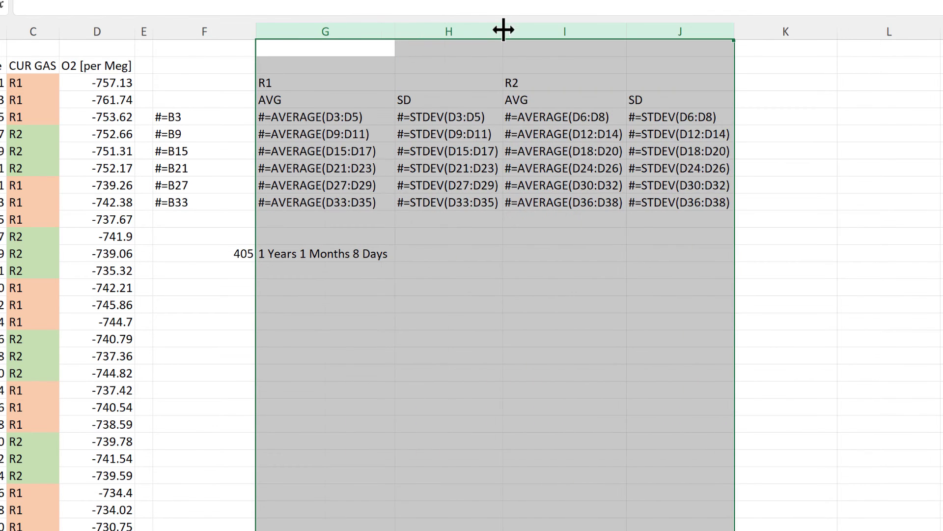
pyautogui.click(491, 276)
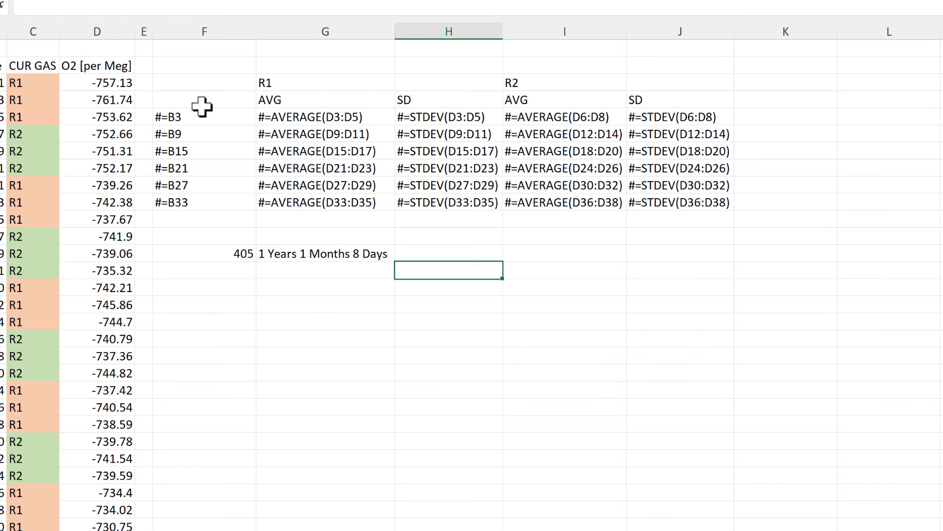
pyautogui.moveTo(205, 86)
pyautogui.mouseDown()
pyautogui.moveTo(551, 185)
pyautogui.moveTo(661, 202)
pyautogui.mouseUp()
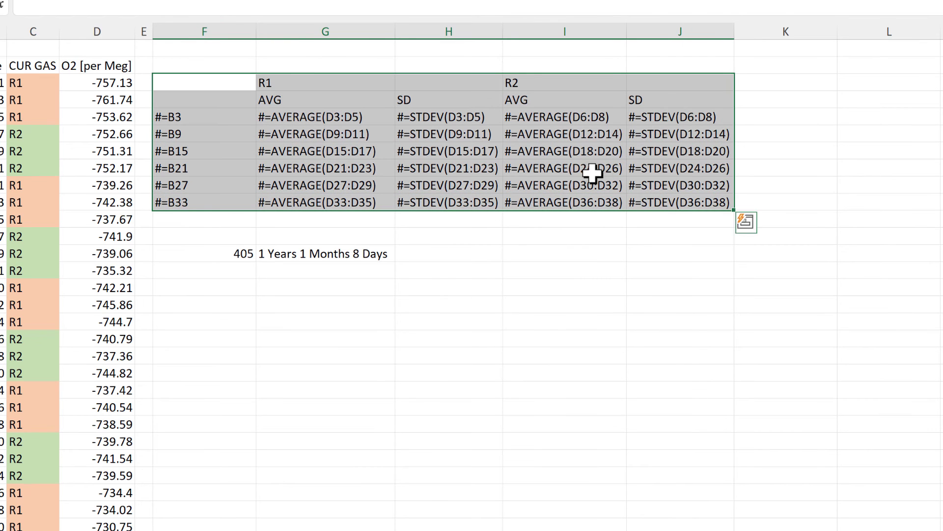
# - Copy F3:J10 and paste it transposed in the cells below the original table
pyautogui.hotkey('ctrl', 'c')
pyautogui.click(227, 289)
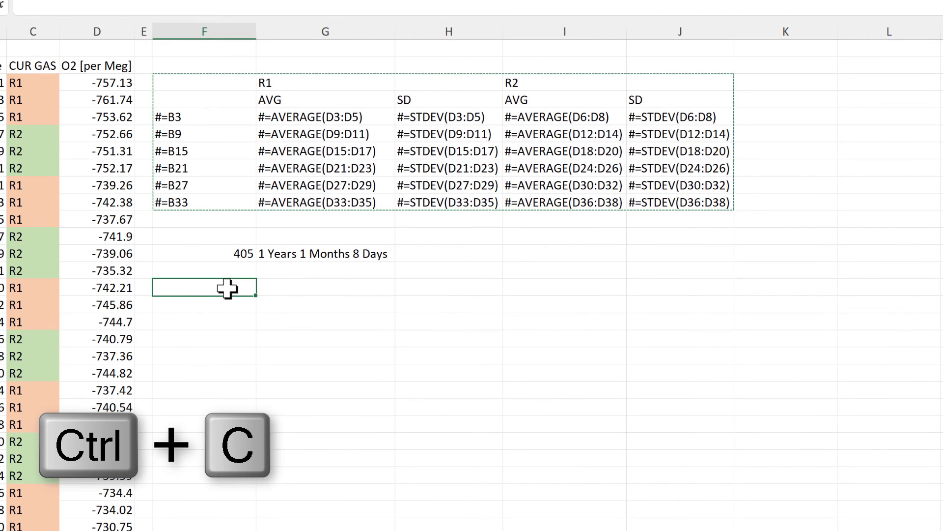
pyautogui.rightClick(227, 289)
pyautogui.click(349, 139)
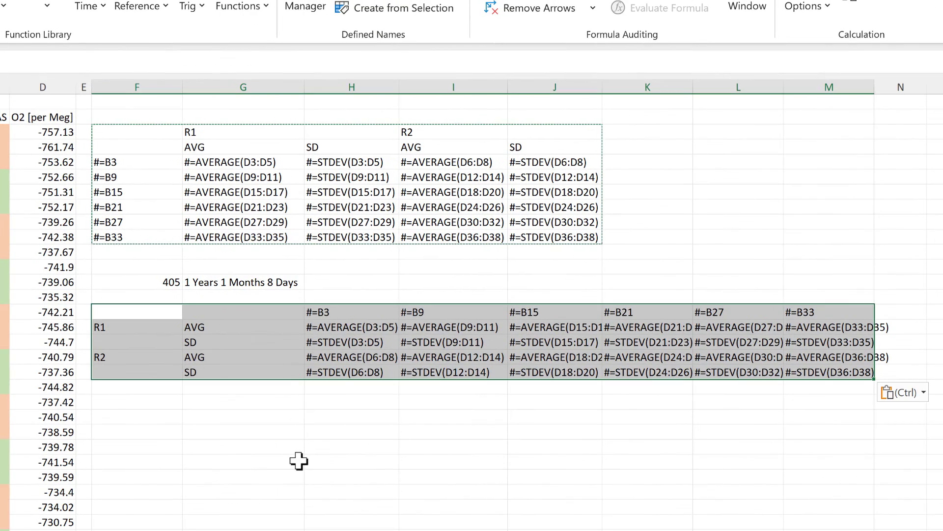
pyautogui.click(293, 448)
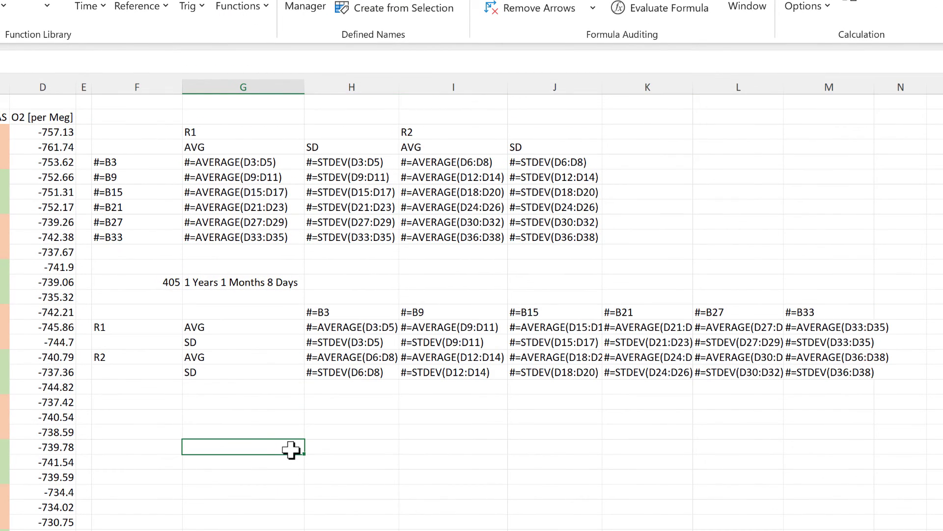
# - Replace every '#=' with '=' across the sheet, restoring 60 live formulas in both tables
pyautogui.hotkey('ctrl', 'h')
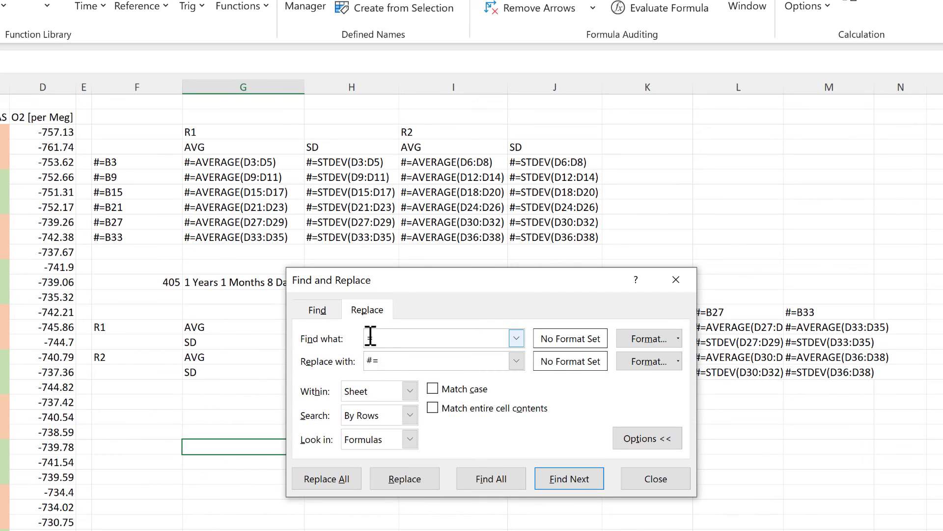
pyautogui.write('=')
pyautogui.click(401, 363)
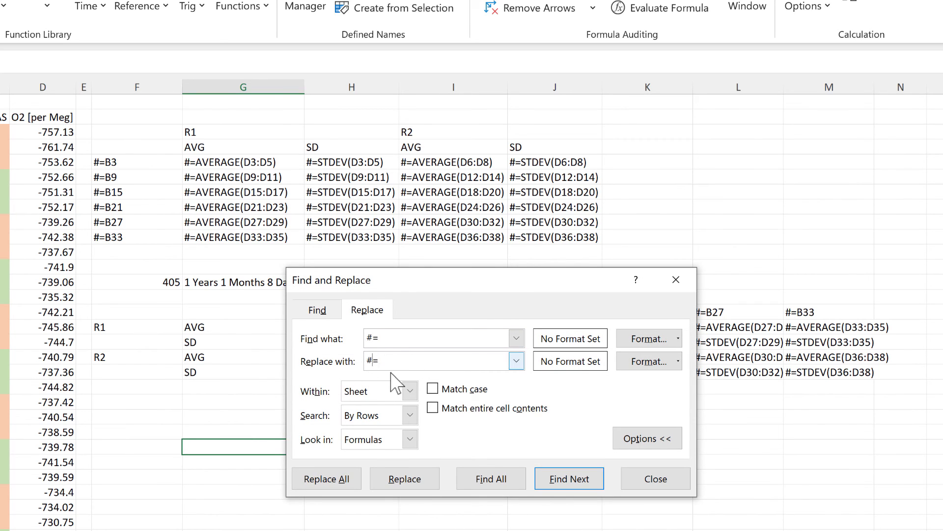
pyautogui.press('BackSpace')
pyautogui.click(345, 482)
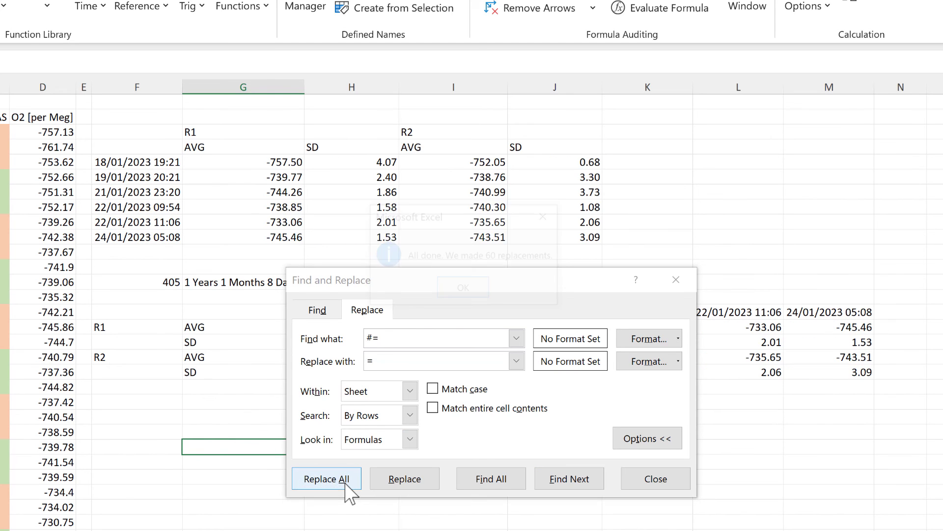
pyautogui.click(449, 295)
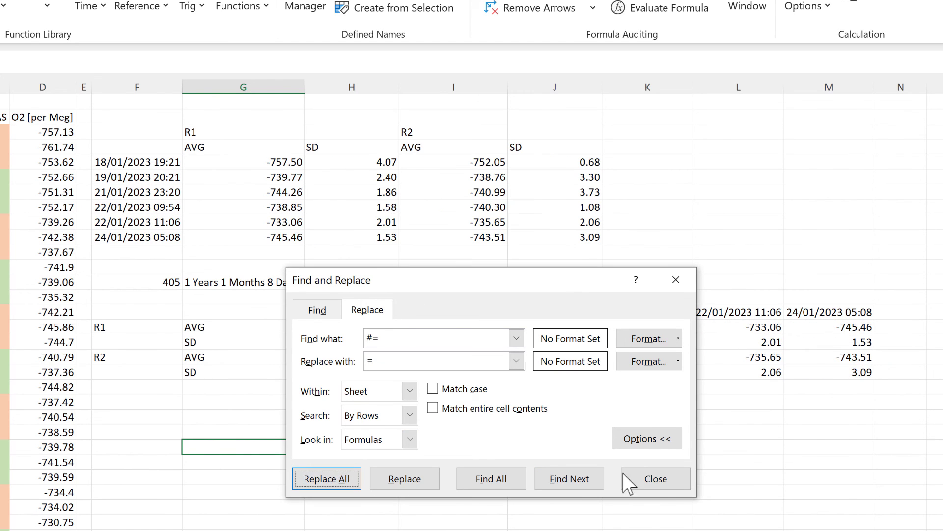
pyautogui.click(658, 485)
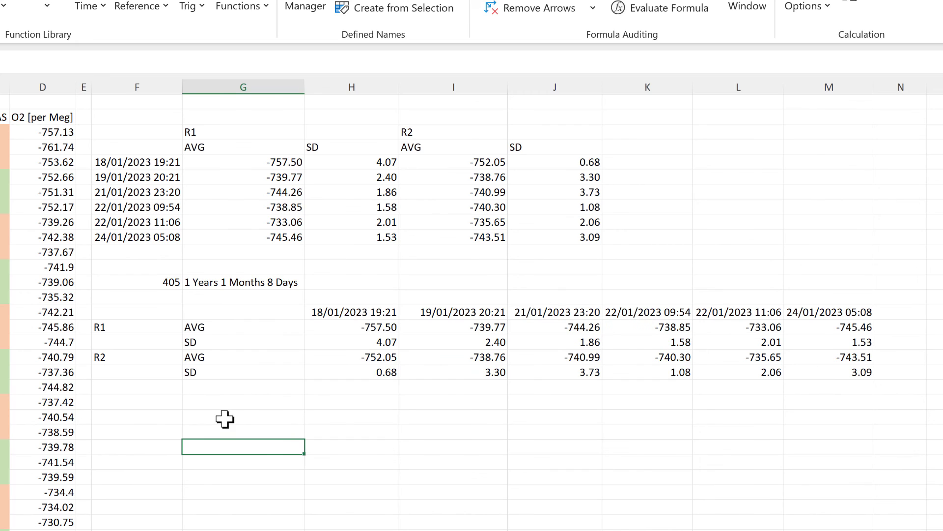
pyautogui.click(257, 420)
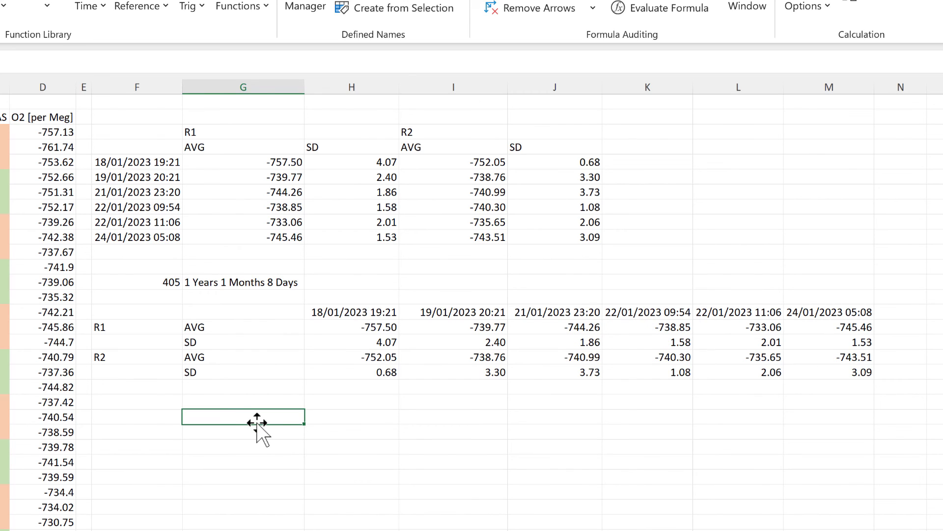